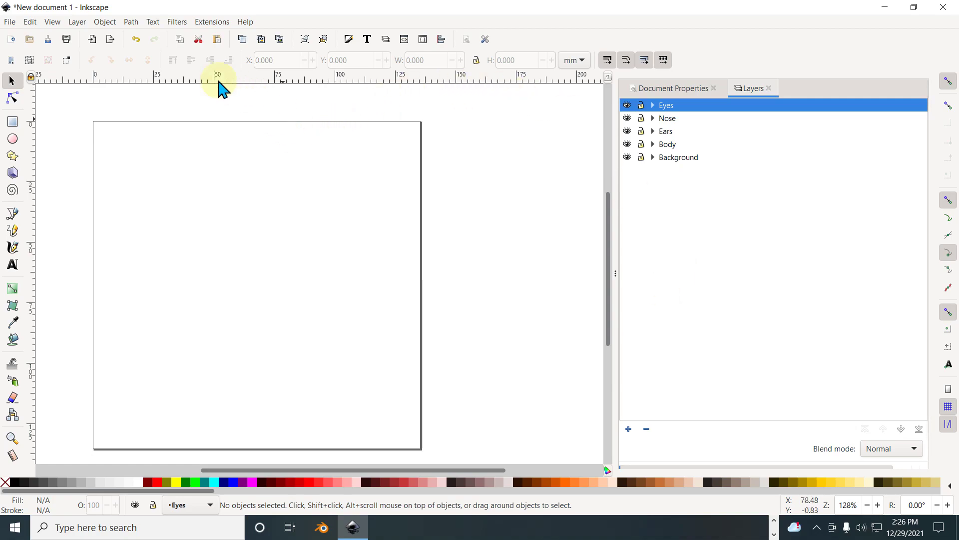
Expand the Background layer group and make its Background_1 sublayer the current layer
{"action": "left_click", "coordinate": [672, 158]}
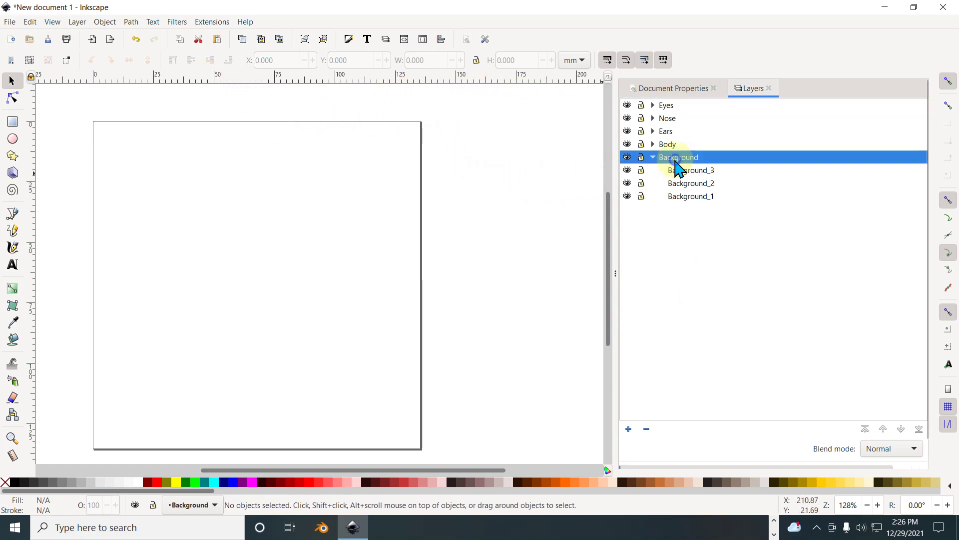
{"action": "left_click", "coordinate": [692, 200]}
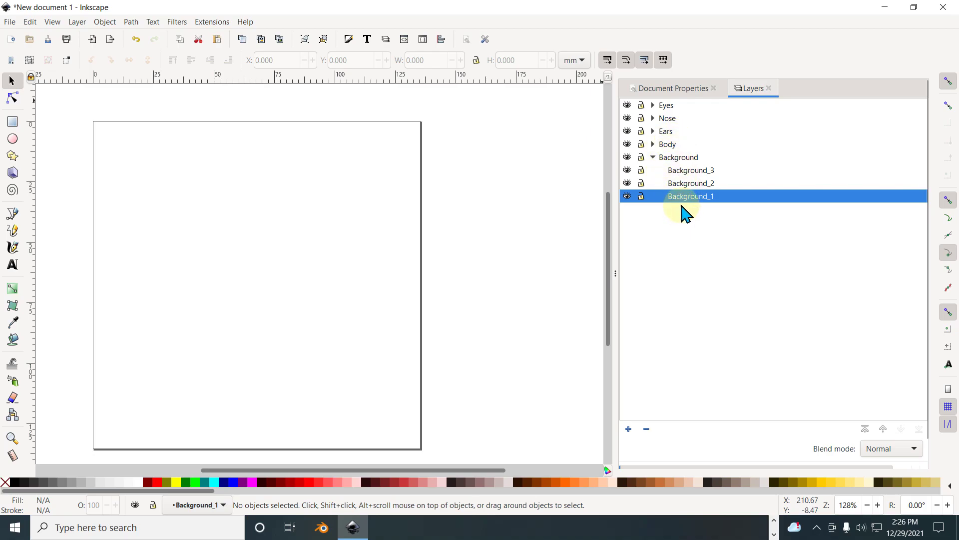
Draw page-covering rectangles: blue on Background_1, red on Background_2, orange (149.120 × 145.195 mm) on Background_3
{"action": "left_click", "coordinate": [12, 123]}
{"action": "left_click_drag", "start_coordinate": [86, 117], "coordinate": [438, 462]}
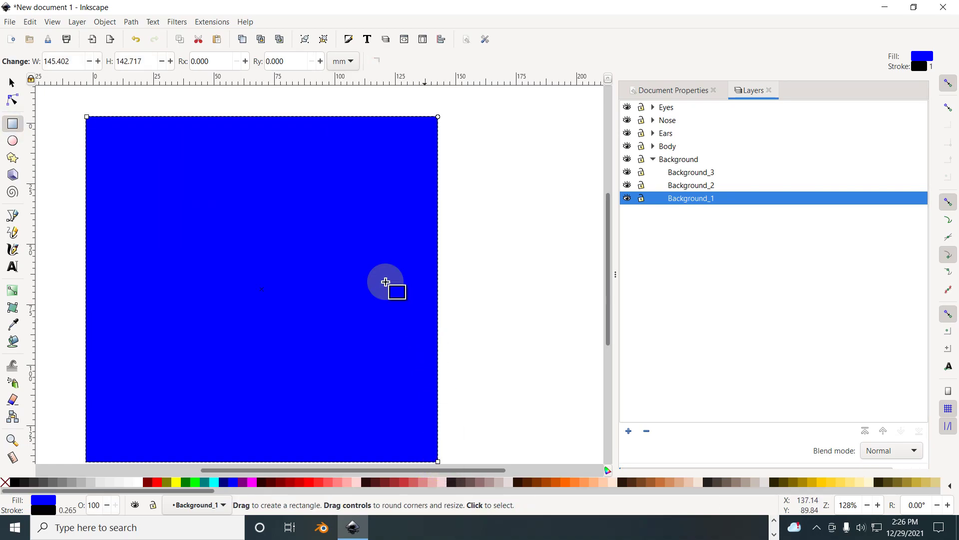
{"action": "left_click", "coordinate": [695, 186]}
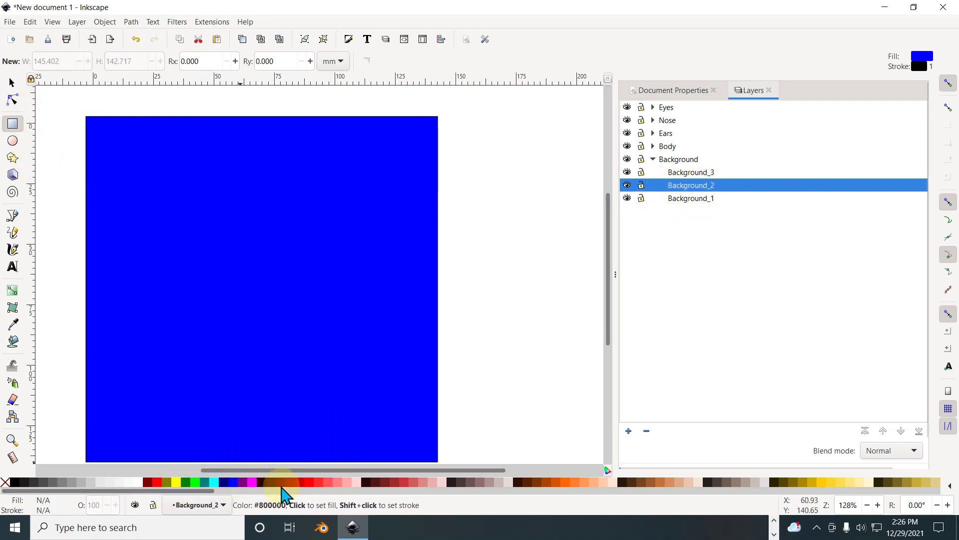
{"action": "left_click", "coordinate": [300, 491]}
{"action": "left_click_drag", "start_coordinate": [77, 111], "coordinate": [445, 466]}
{"action": "left_click", "coordinate": [702, 172]}
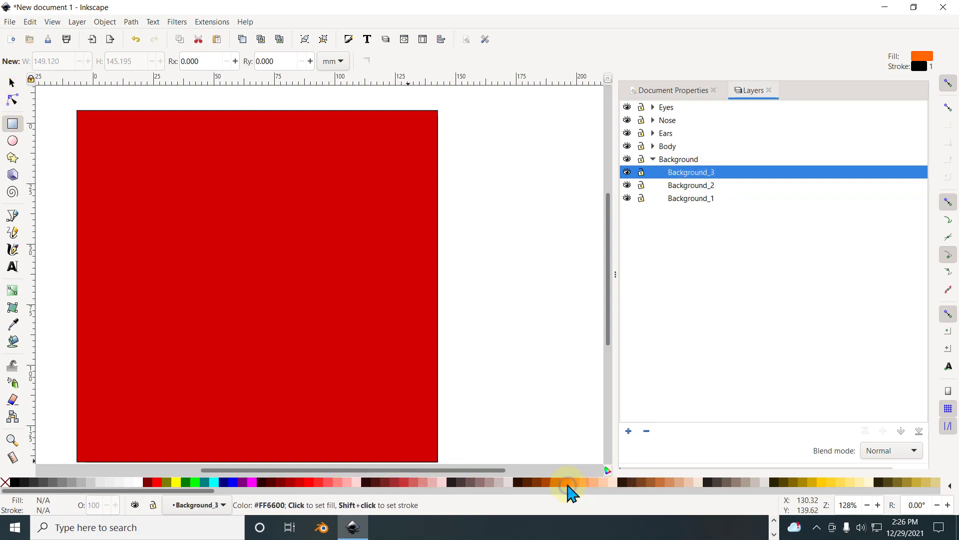
{"action": "left_click_drag", "start_coordinate": [64, 108], "coordinate": [441, 464]}
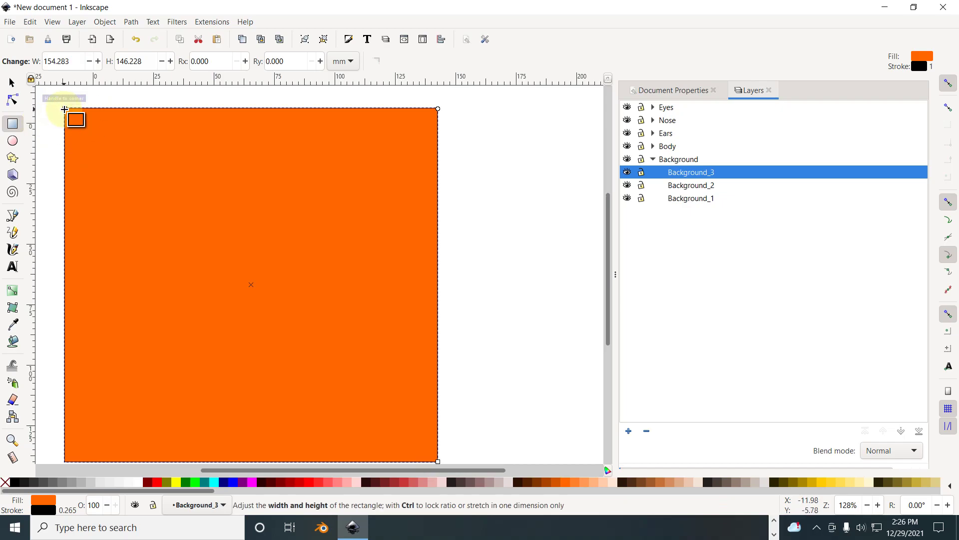
{"action": "mouse_move", "coordinate": [65, 109]}
{"action": "left_mouse_down"}
{"action": "mouse_move", "coordinate": [85, 118]}
{"action": "mouse_move", "coordinate": [77, 111]}
{"action": "left_mouse_up"}
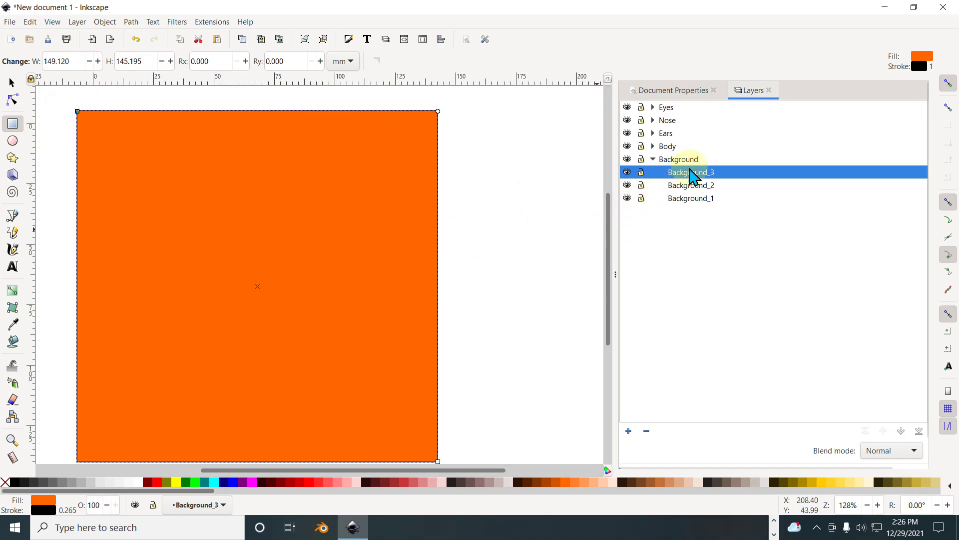
Toggle the three Background sublayers' visibility on and off to compare the colour variants
{"action": "left_click", "coordinate": [627, 172]}
{"action": "left_click", "coordinate": [628, 186]}
{"action": "left_click", "coordinate": [627, 199]}
{"action": "left_click", "coordinate": [628, 185]}
{"action": "left_click", "coordinate": [627, 185]}
{"action": "left_click", "coordinate": [627, 199]}
{"action": "left_click", "coordinate": [628, 173]}
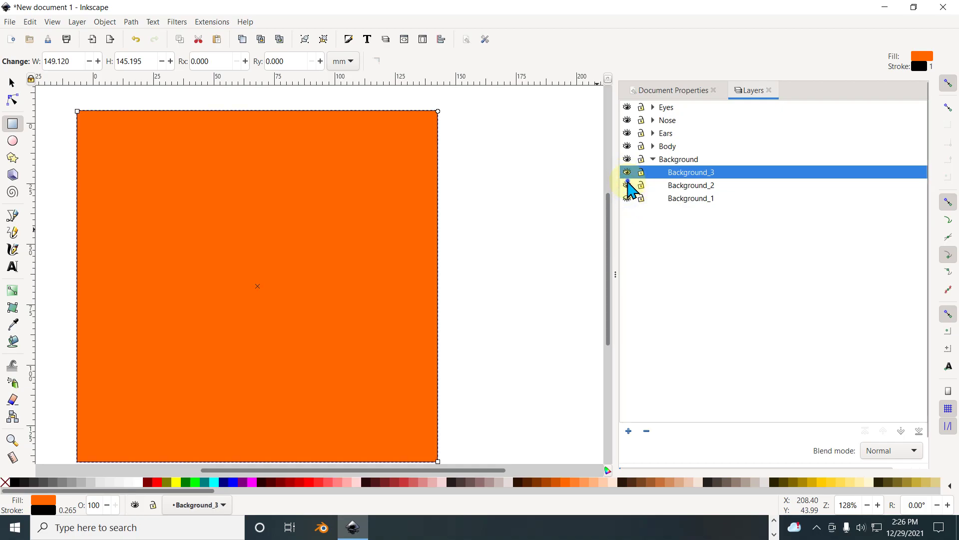
Leave the blue and red backgrounds hidden, collapse Background, and show the orange Background_3
{"action": "left_click", "coordinate": [628, 172]}
{"action": "left_click", "coordinate": [627, 199]}
{"action": "left_click", "coordinate": [628, 198]}
{"action": "left_click", "coordinate": [628, 198]}
{"action": "left_click", "coordinate": [628, 199]}
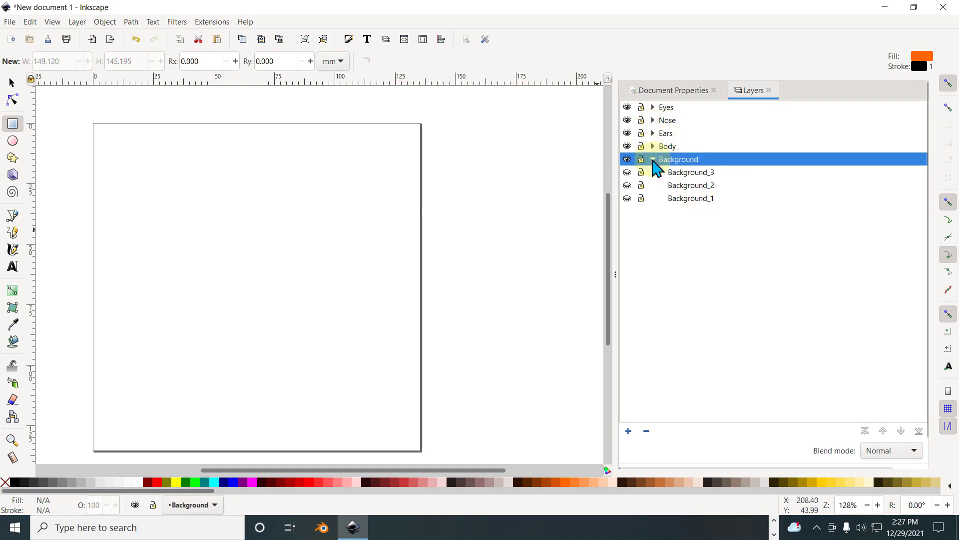
{"action": "left_click", "coordinate": [653, 159]}
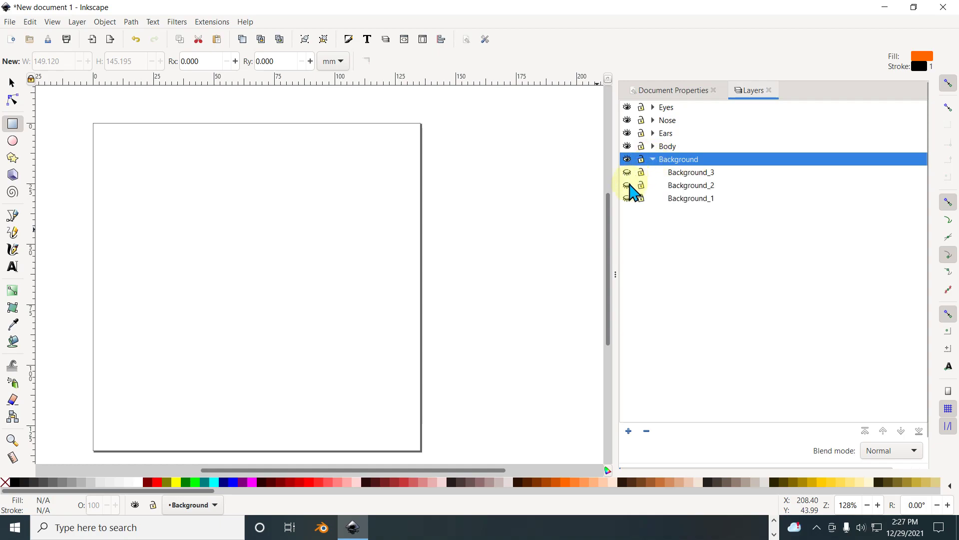
{"action": "left_click", "coordinate": [627, 173]}
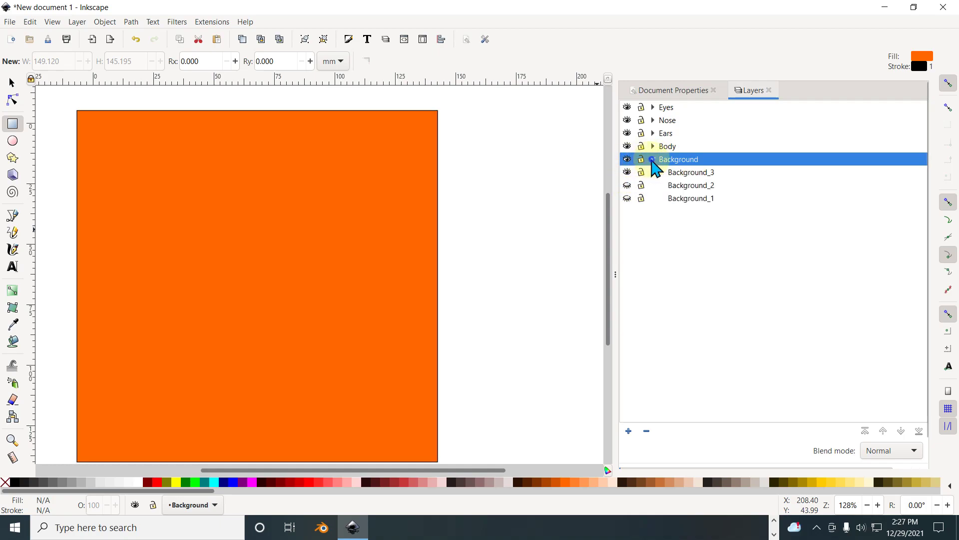
Expand the Body layer group and make Body 1 the current layer
{"action": "left_click", "coordinate": [653, 146]}
{"action": "left_click", "coordinate": [675, 158]}
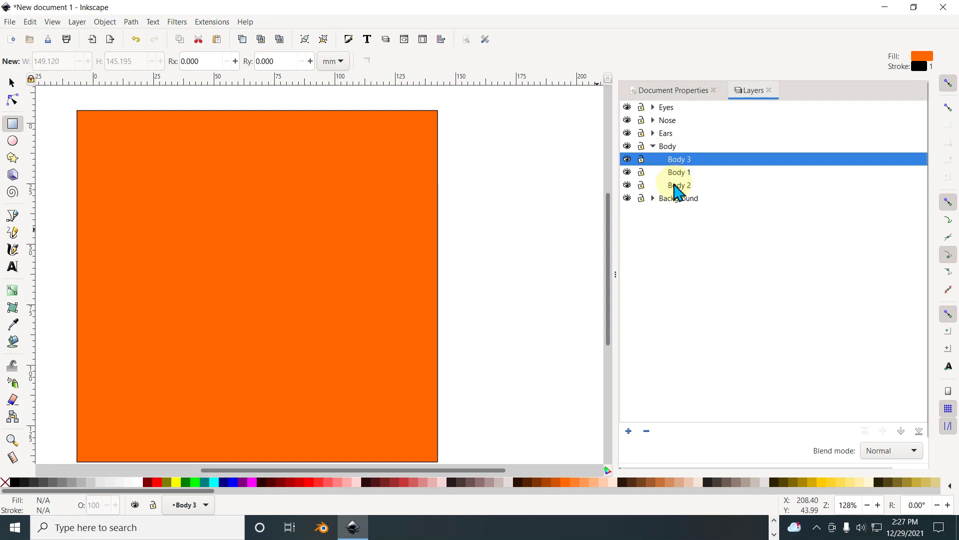
{"action": "left_click", "coordinate": [679, 173]}
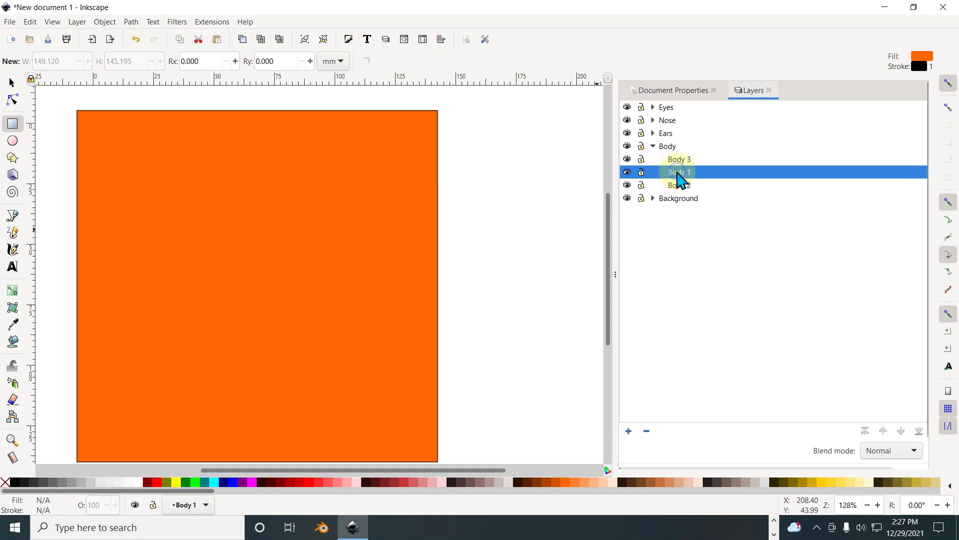
{"action": "left_click", "coordinate": [12, 143]}
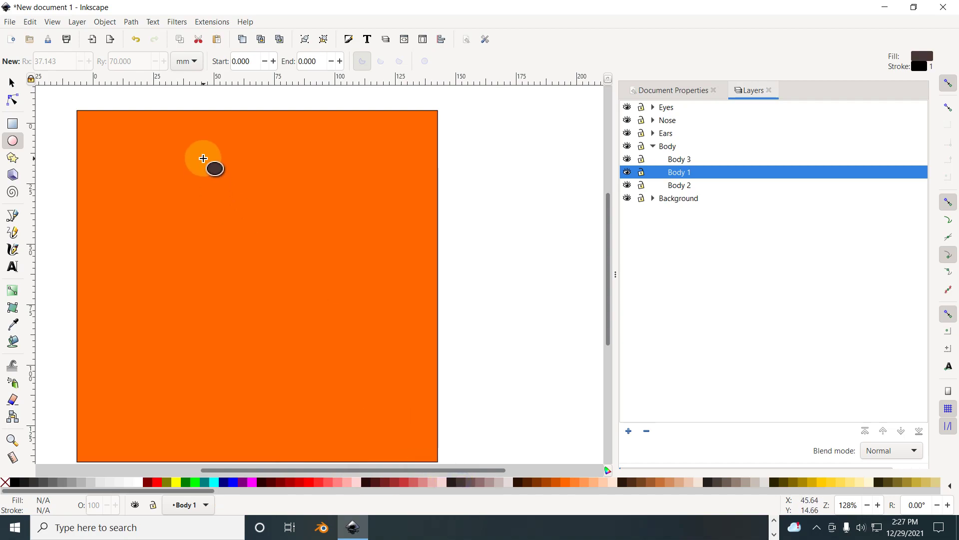
Draw dark brown ellipses: a large oval head, a smaller round body and two thin side arms
{"action": "left_click_drag", "start_coordinate": [183, 144], "coordinate": [337, 312]}
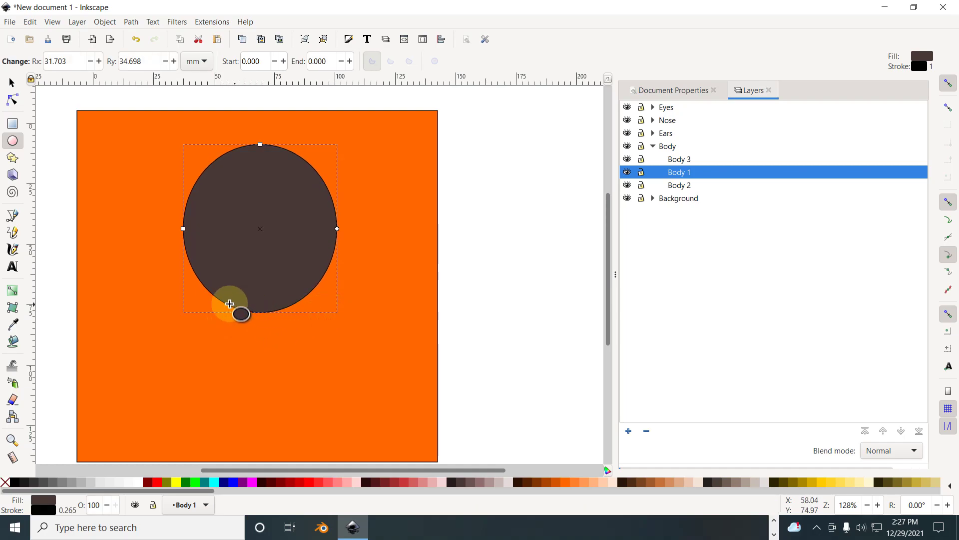
{"action": "left_click_drag", "start_coordinate": [218, 297], "coordinate": [308, 364]}
{"action": "left_click_drag", "start_coordinate": [223, 319], "coordinate": [187, 310]}
{"action": "left_click_drag", "start_coordinate": [298, 319], "coordinate": [329, 313]}
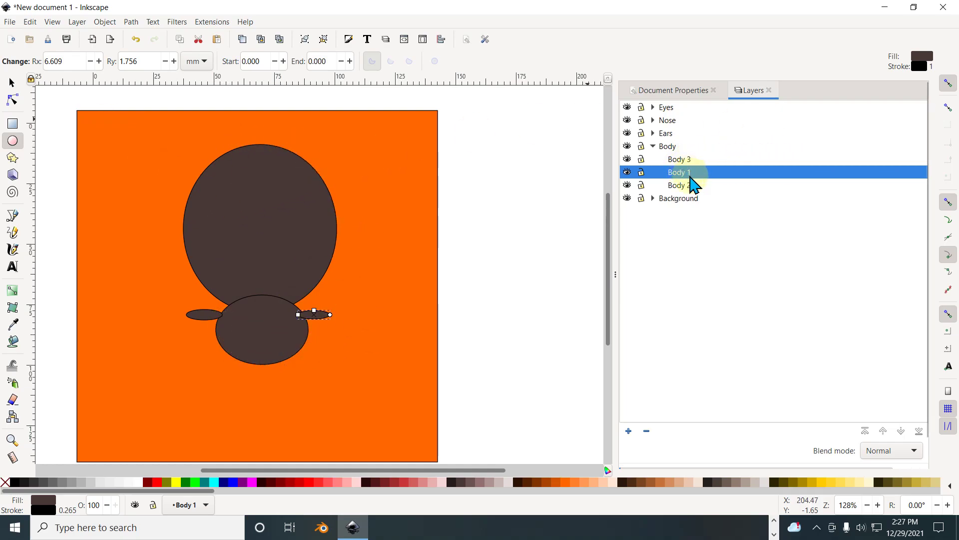
{"action": "left_click", "coordinate": [691, 184]}
{"action": "left_click", "coordinate": [692, 174]}
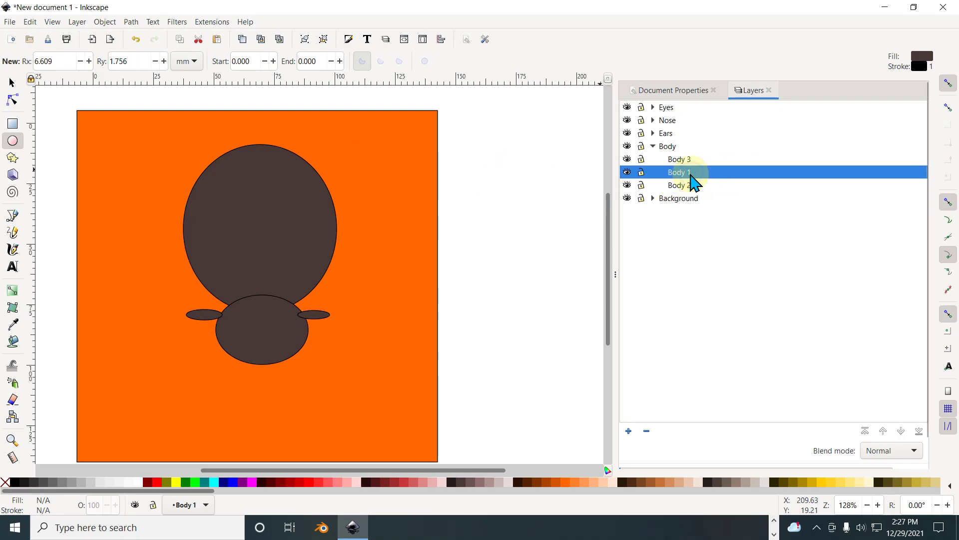
Delete the Body 3 and Body 2 sublayers
{"action": "left_click", "coordinate": [693, 159]}
{"action": "right_click", "coordinate": [693, 160]}
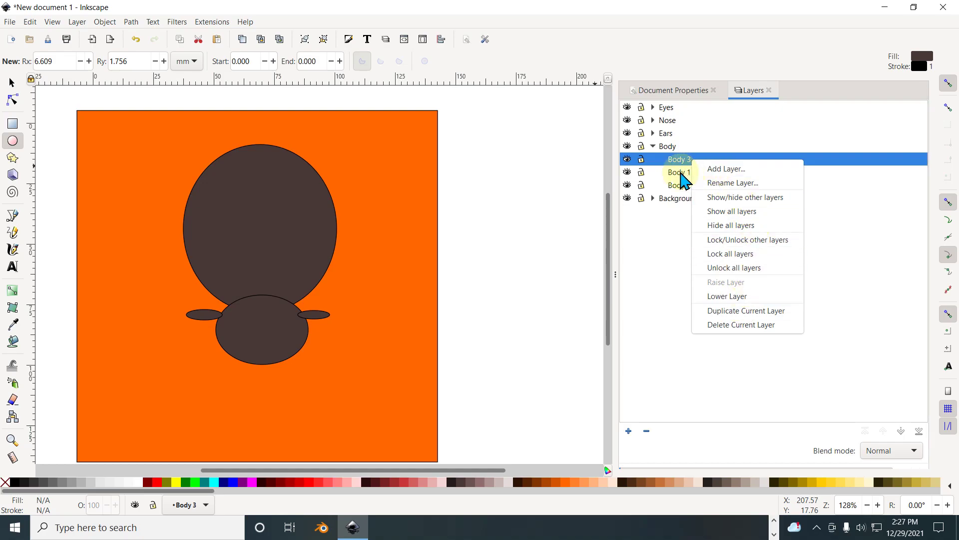
{"action": "left_click", "coordinate": [758, 325]}
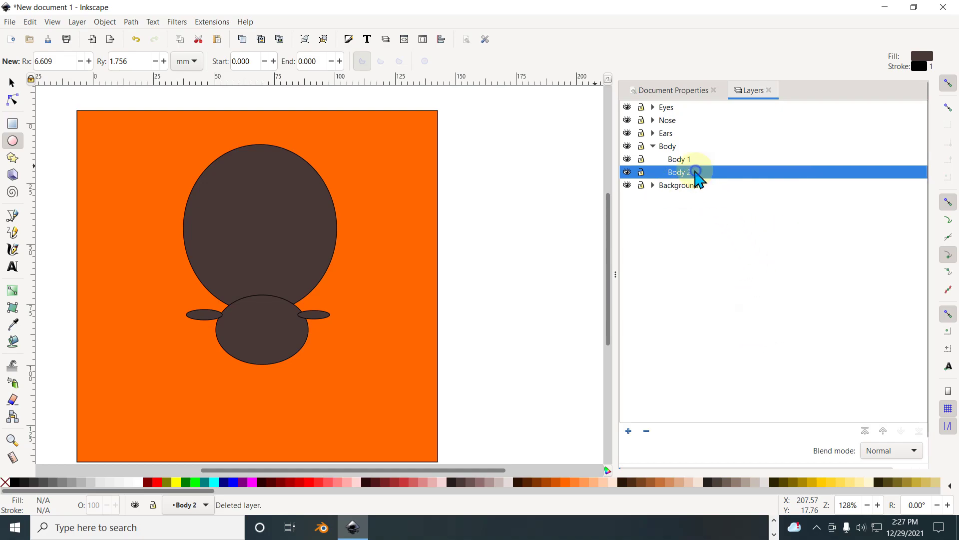
{"action": "right_click", "coordinate": [695, 172]}
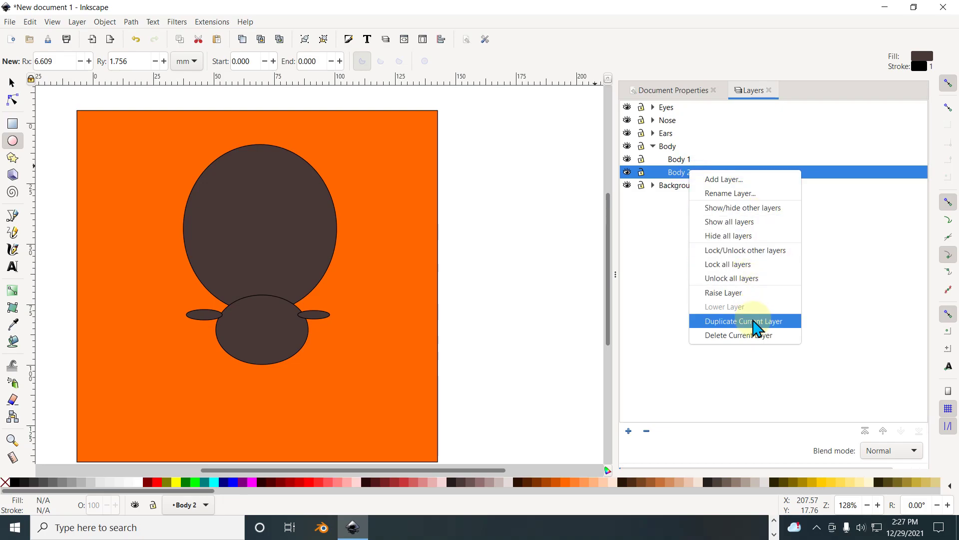
{"action": "left_click", "coordinate": [756, 335]}
Duplicate the Body 1 sublayer, backing out of an accidental Add Layer dialog
{"action": "right_click", "coordinate": [691, 158]}
{"action": "left_click", "coordinate": [748, 307]}
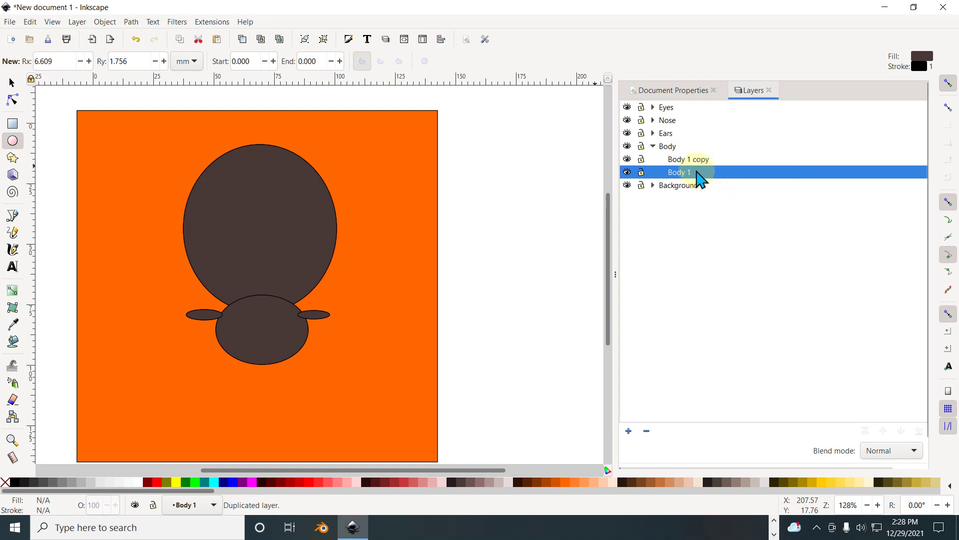
{"action": "right_click", "coordinate": [692, 159]}
{"action": "left_click", "coordinate": [713, 164]}
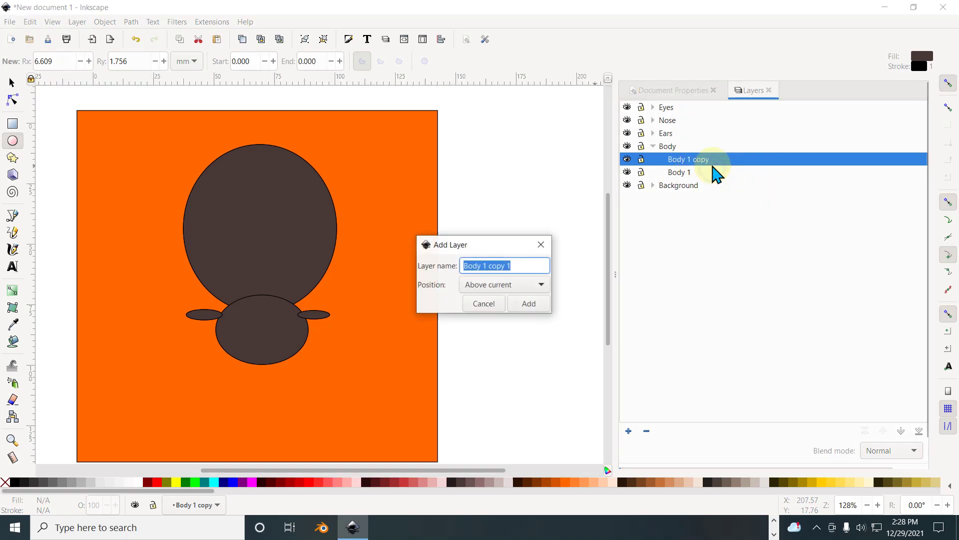
{"action": "left_click_drag", "start_coordinate": [484, 265], "coordinate": [530, 265]}
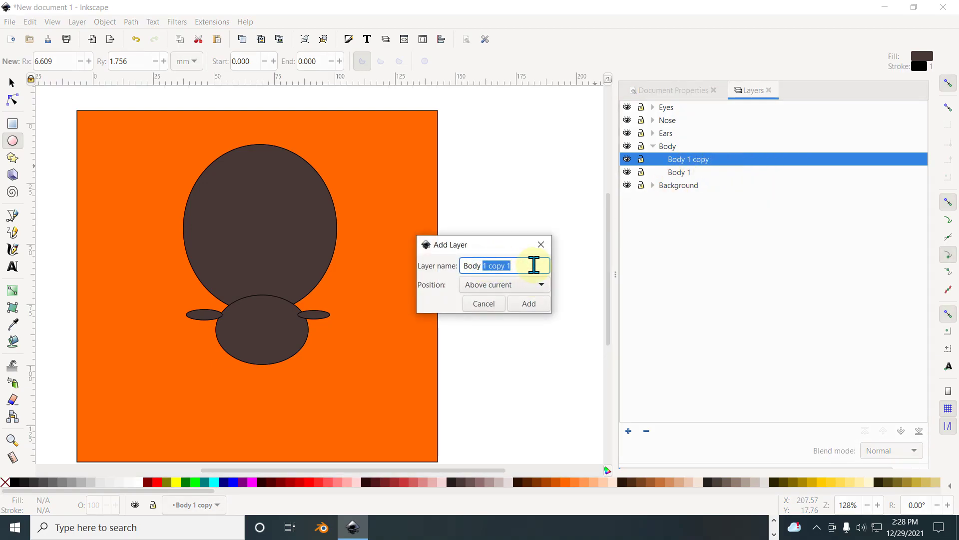
{"action": "left_click", "coordinate": [541, 244]}
Rename the Body 1 copy to Body 2, then accidentally drag the orange background rectangle
{"action": "right_click", "coordinate": [695, 159]}
{"action": "left_click", "coordinate": [729, 176]}
{"action": "left_click", "coordinate": [484, 275]}
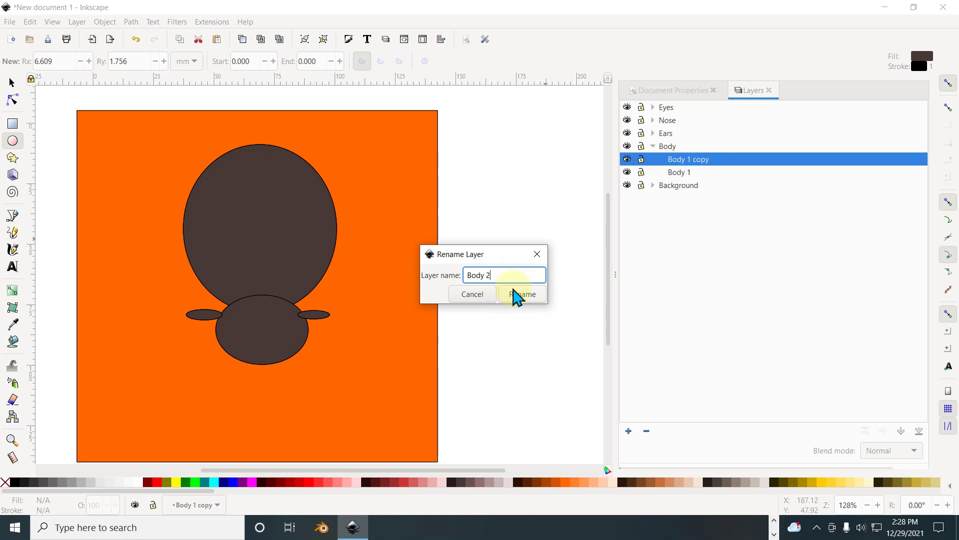
{"action": "type", "text": "2"}
{"action": "left_click", "coordinate": [520, 294]}
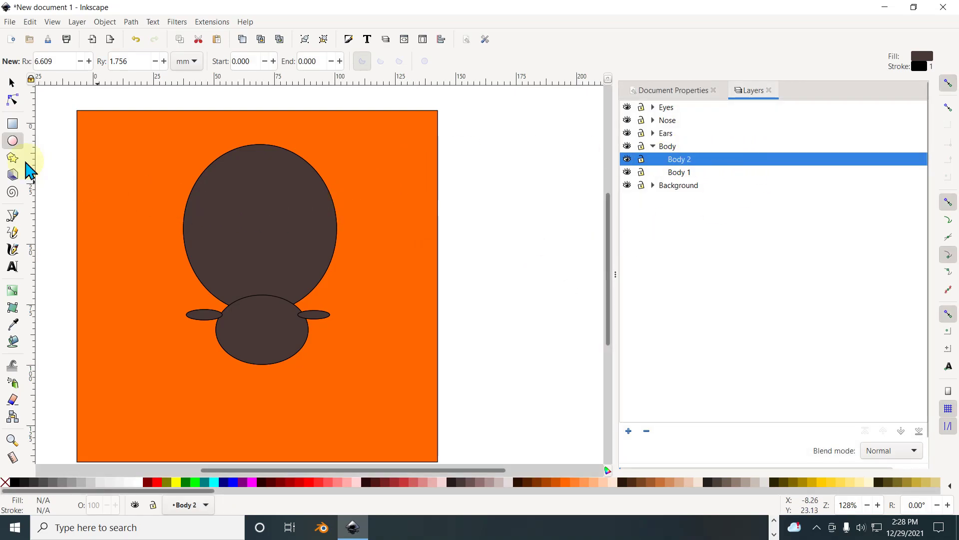
{"action": "left_click", "coordinate": [11, 83]}
{"action": "left_click_drag", "start_coordinate": [132, 146], "coordinate": [324, 349]}
Undo the background move and recolour the Body 2 character's shapes red
{"action": "key", "text": "ctrl+z"}
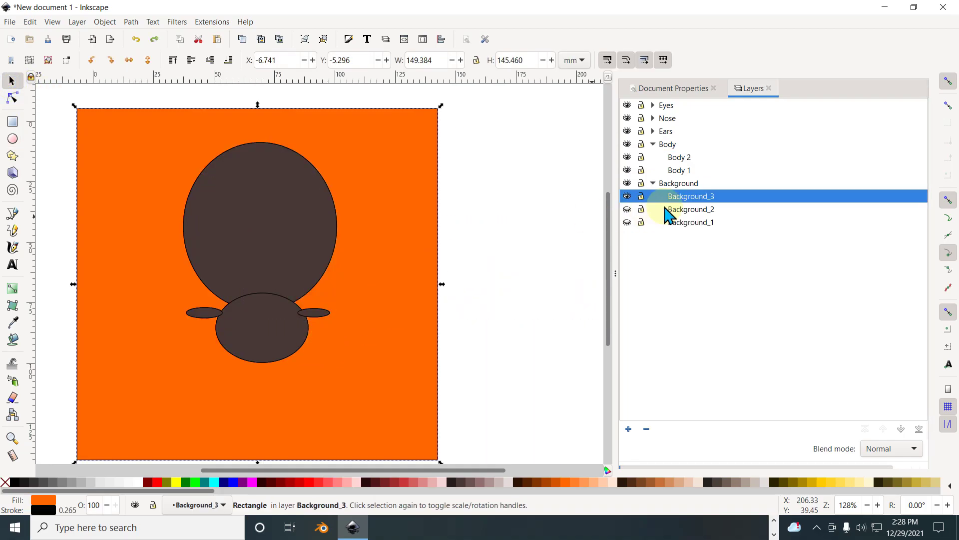
{"action": "left_click", "coordinate": [680, 157]}
{"action": "scroll", "coordinate": [450, 180], "scroll_direction": "down", "scroll_amount": 2}
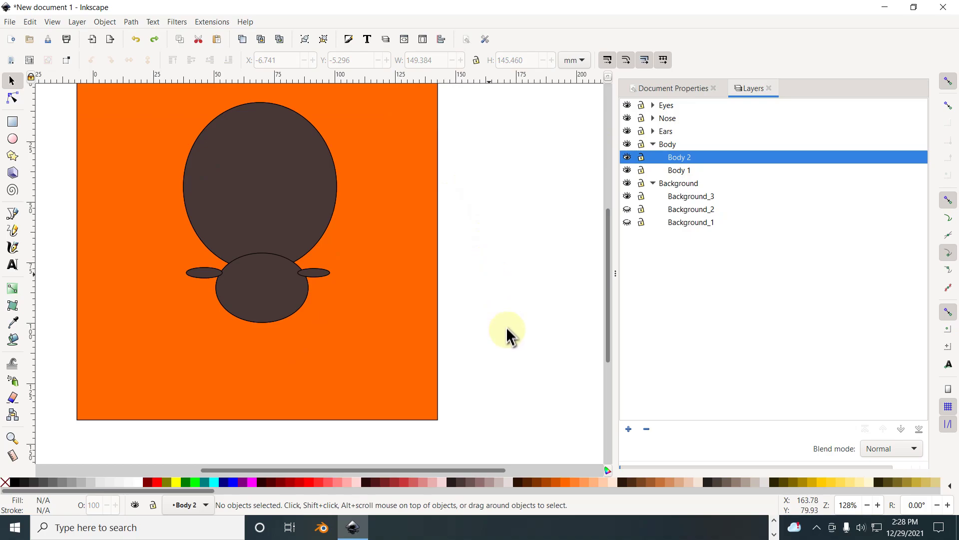
{"action": "left_click_drag", "start_coordinate": [516, 360], "coordinate": [35, 88]}
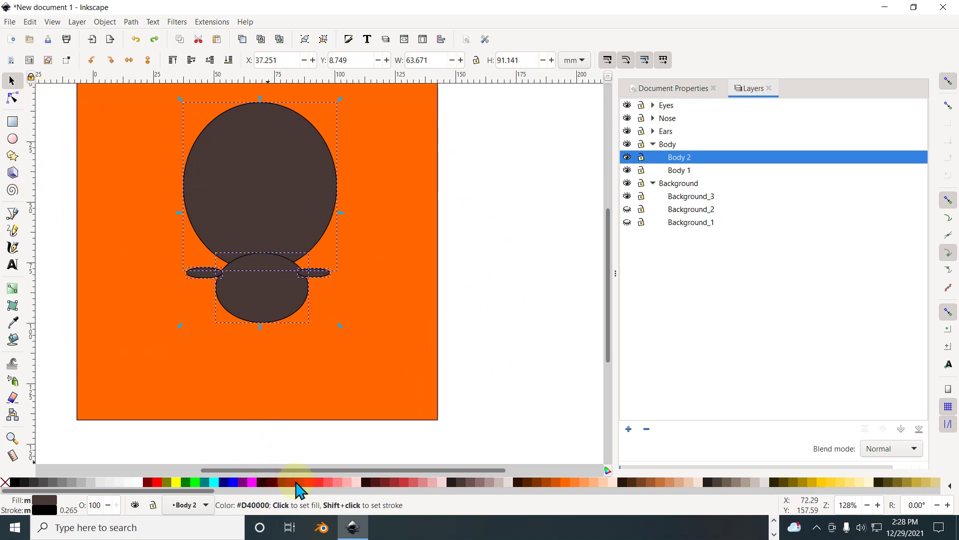
Duplicate the Body 2 sublayer and rename the copy Body 3
{"action": "right_click", "coordinate": [689, 160]}
{"action": "left_click", "coordinate": [736, 309]}
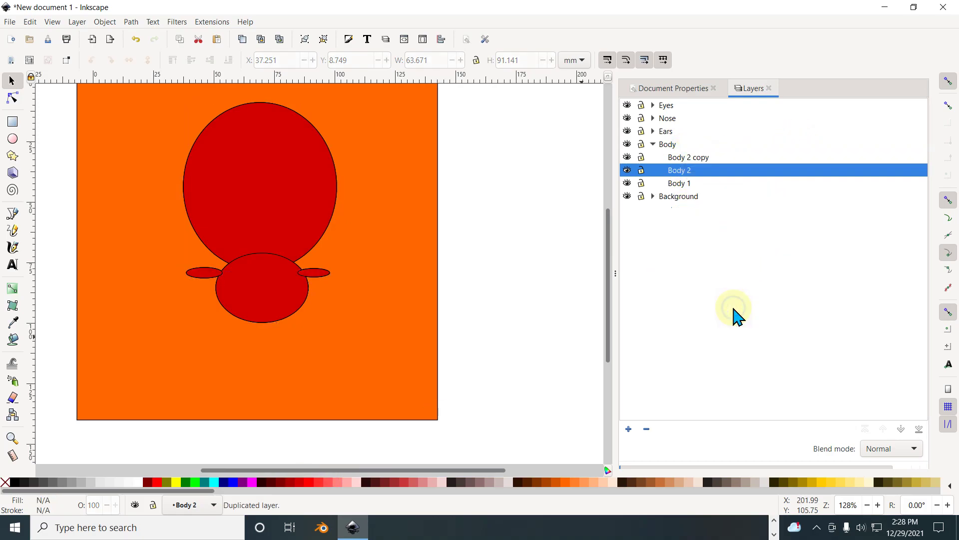
{"action": "left_click", "coordinate": [703, 157]}
{"action": "left_click", "coordinate": [701, 157]}
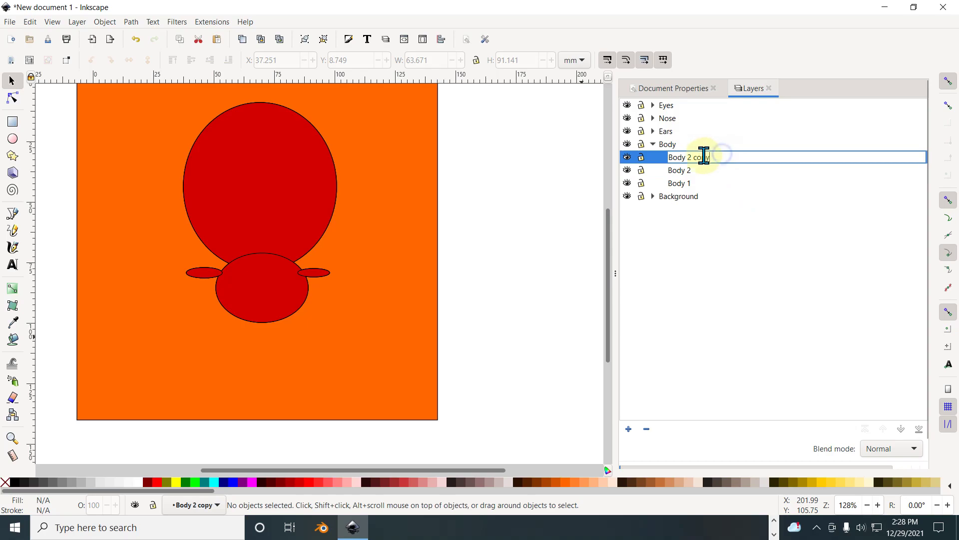
{"action": "left_click_drag", "start_coordinate": [689, 157], "coordinate": [738, 157]}
{"action": "type", "text": "3"}
{"action": "left_click", "coordinate": [740, 196]}
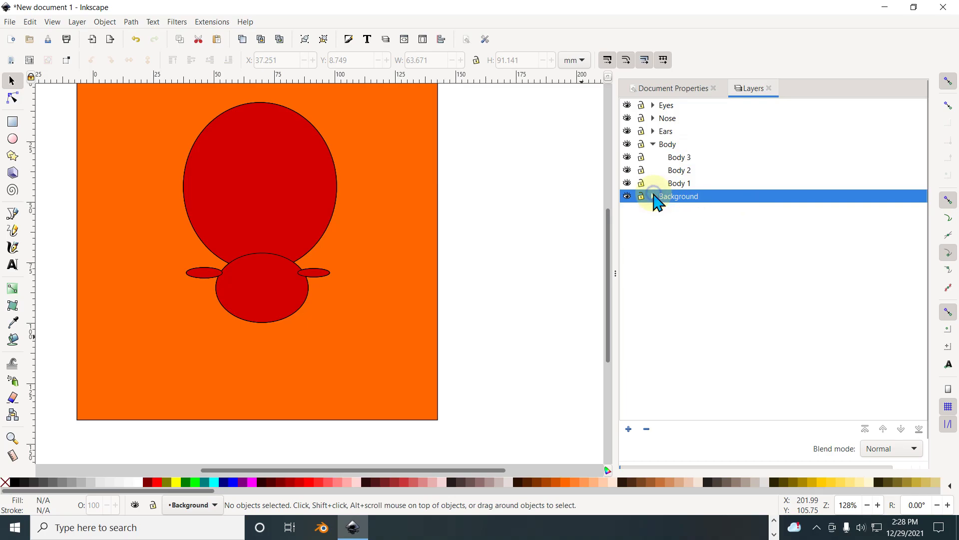
Toggle Body 1's visibility, leaving it hidden, and show the Body 2 variant
{"action": "left_click", "coordinate": [680, 157]}
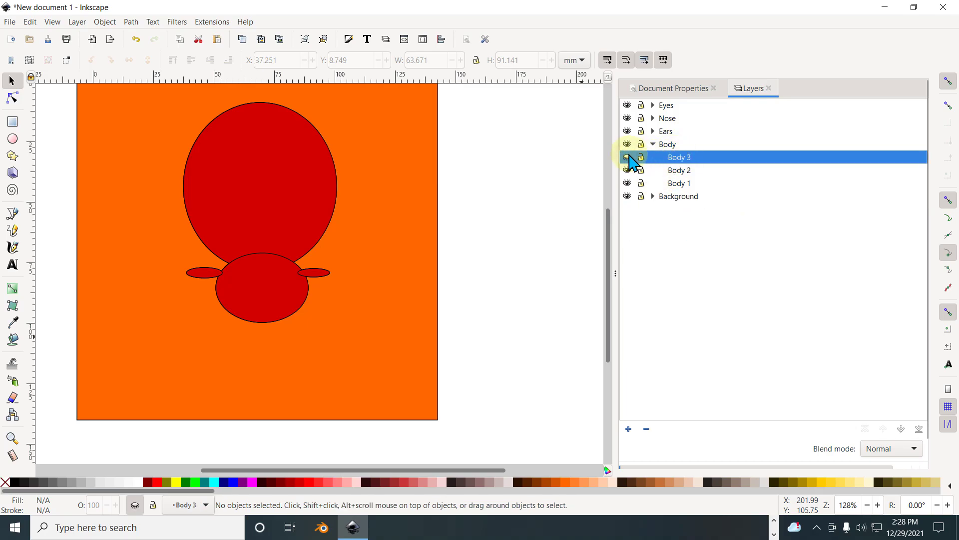
{"action": "left_click", "coordinate": [628, 182]}
{"action": "left_click", "coordinate": [629, 182]}
{"action": "left_click", "coordinate": [628, 182]}
{"action": "left_click", "coordinate": [629, 182]}
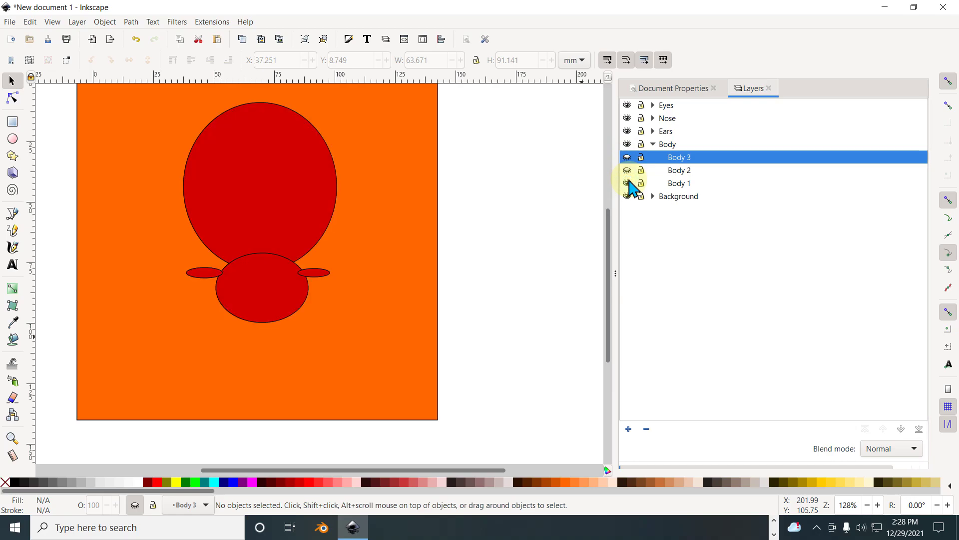
{"action": "left_click", "coordinate": [629, 183]}
{"action": "left_click", "coordinate": [628, 183]}
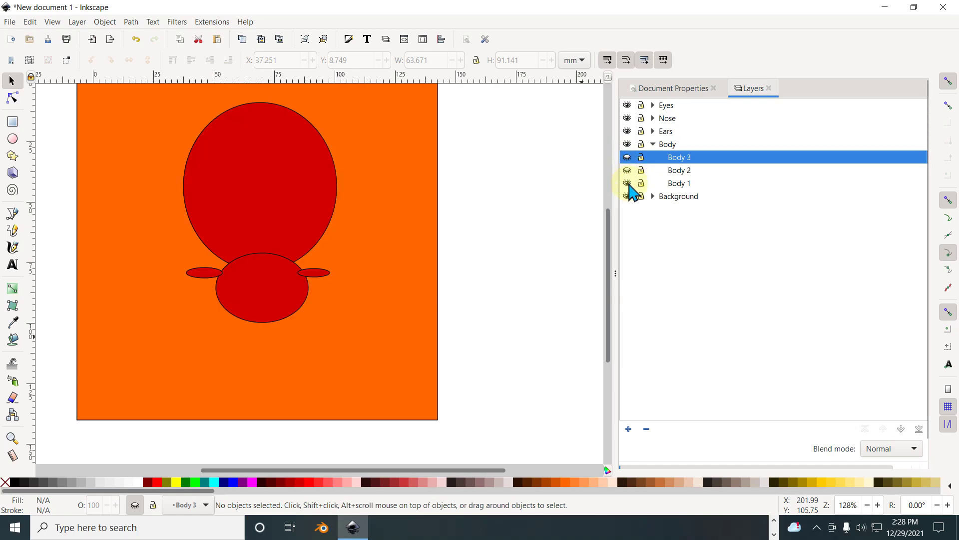
{"action": "left_click", "coordinate": [629, 183]}
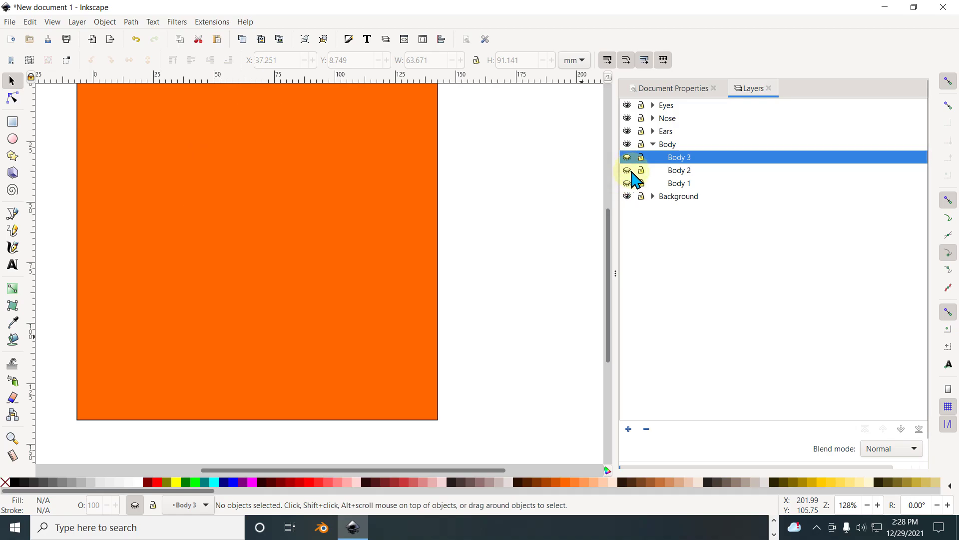
{"action": "left_click", "coordinate": [628, 170]}
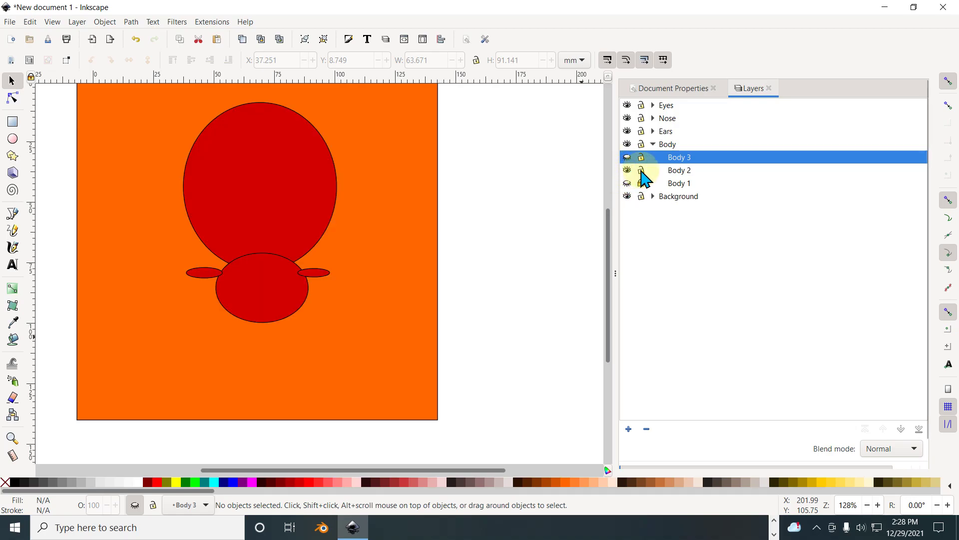
Fill the four Body 2 ellipses brown, then lock and hide Body 2
{"action": "left_click", "coordinate": [671, 171]}
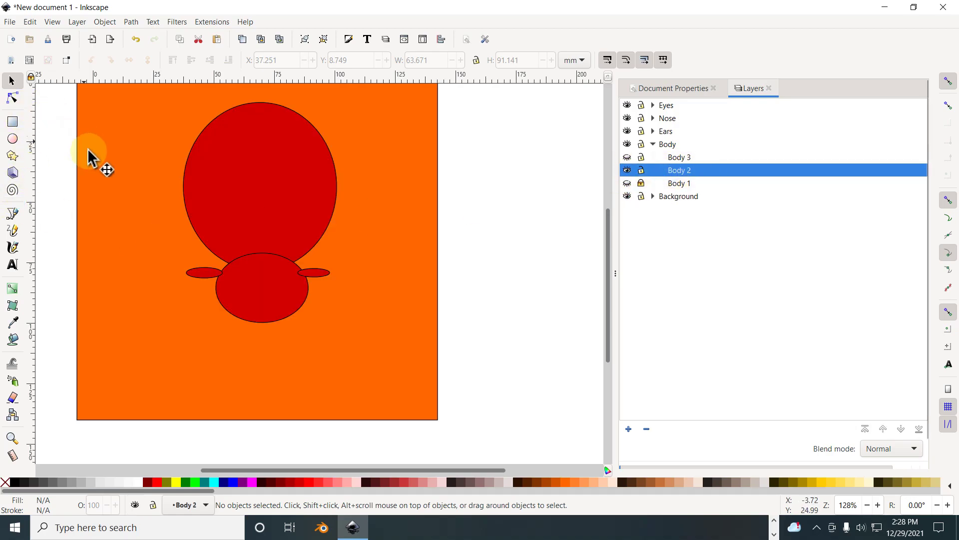
{"action": "left_click_drag", "start_coordinate": [55, 338], "coordinate": [539, 98]}
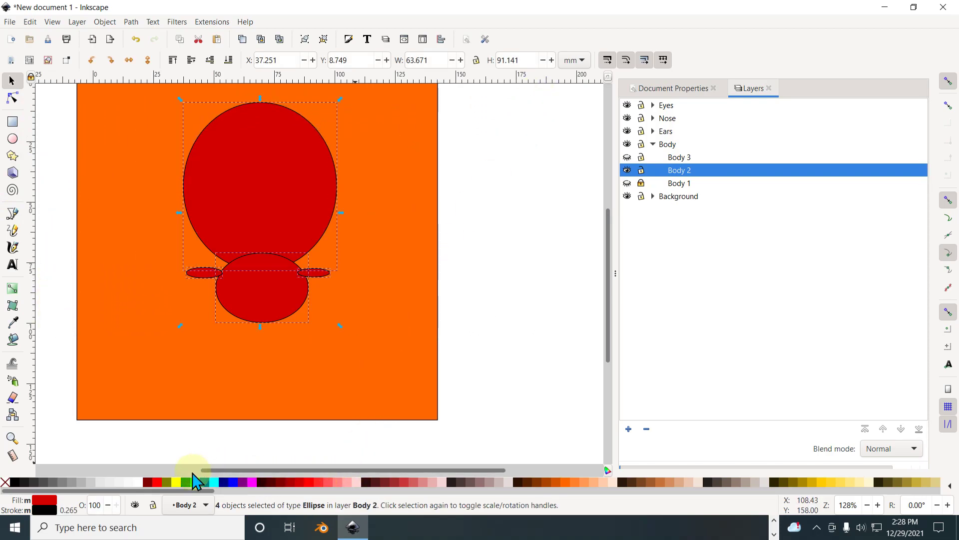
{"action": "left_click", "coordinate": [580, 482]}
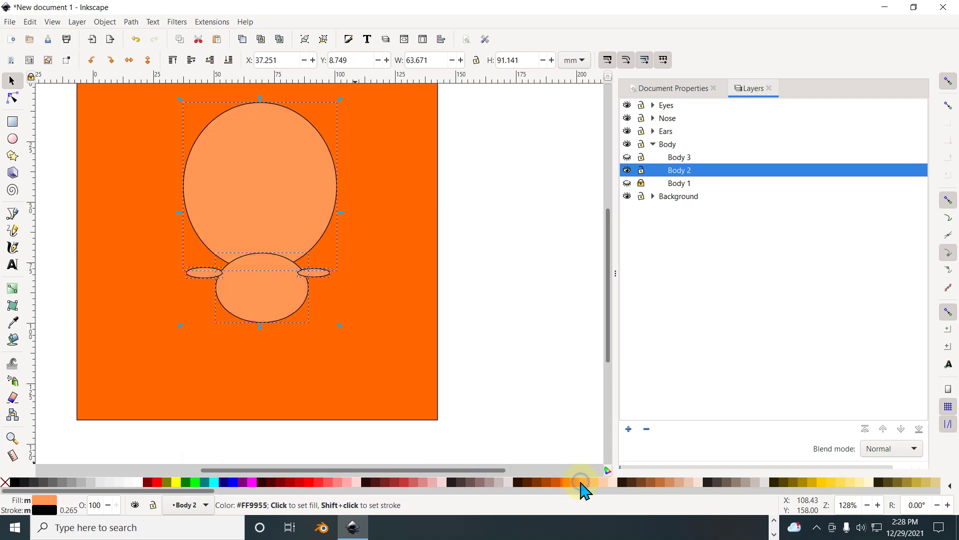
{"action": "left_click", "coordinate": [650, 482]}
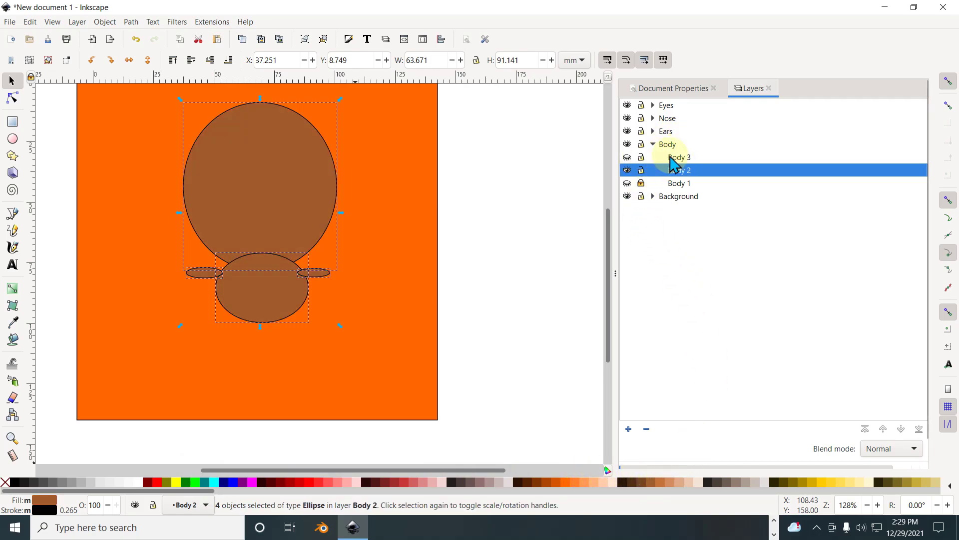
{"action": "left_click", "coordinate": [642, 170]}
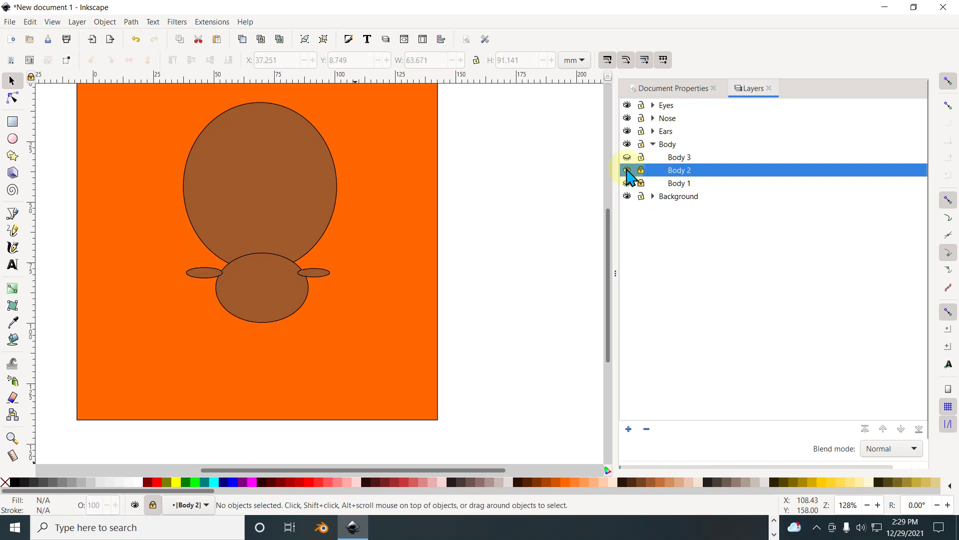
{"action": "left_click", "coordinate": [627, 171]}
Show Body 3 and fill its four ellipses yellow
{"action": "left_click", "coordinate": [628, 158]}
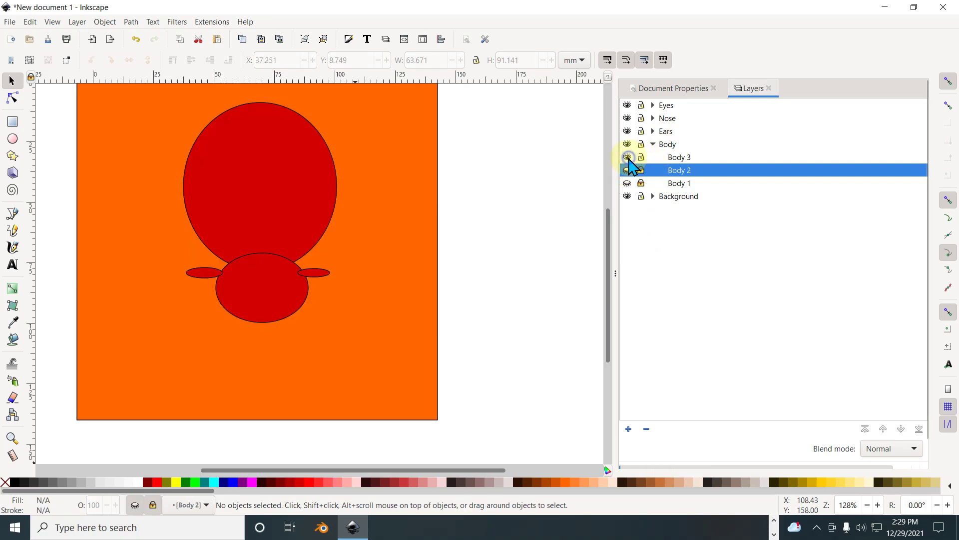
{"action": "left_click", "coordinate": [655, 158]}
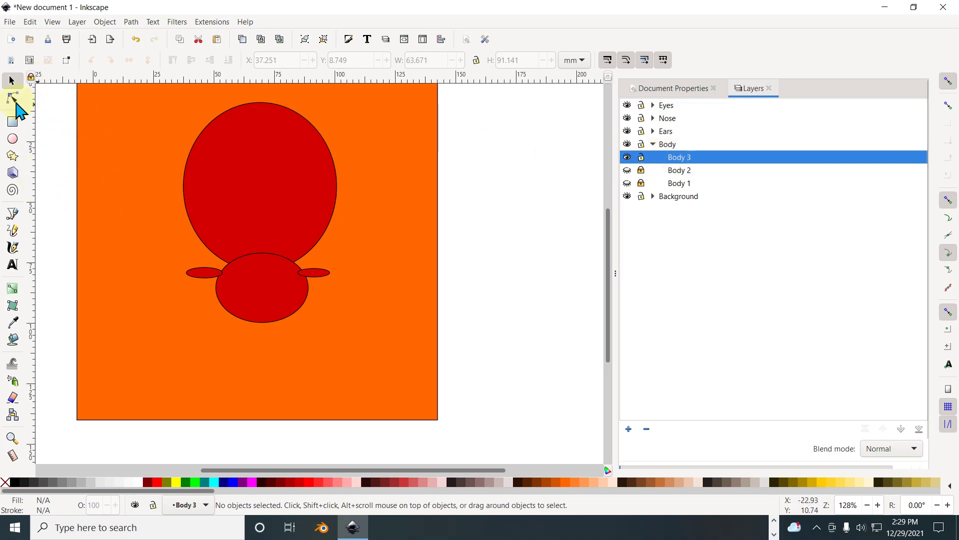
{"action": "left_click", "coordinate": [14, 100]}
{"action": "left_click", "coordinate": [11, 82]}
{"action": "left_click_drag", "start_coordinate": [53, 94], "coordinate": [468, 466]}
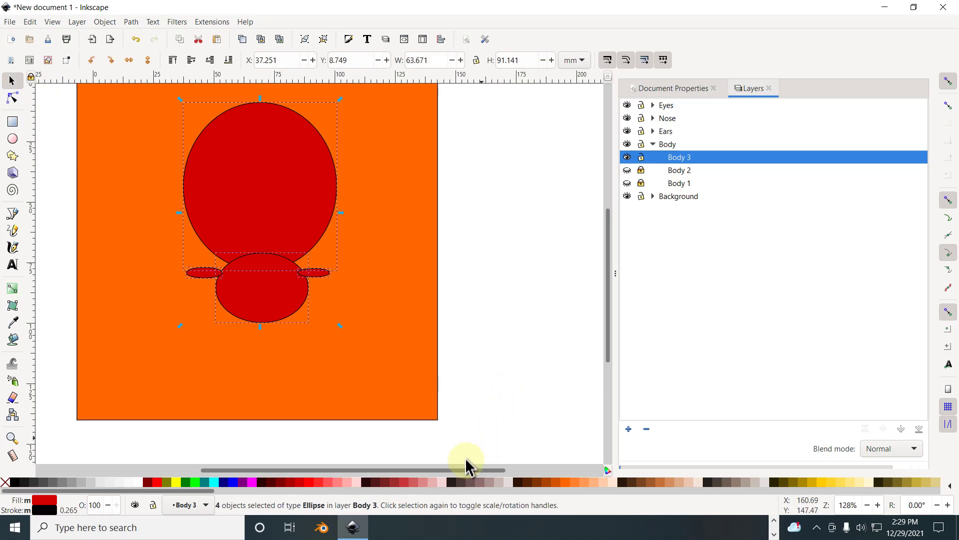
{"action": "left_click", "coordinate": [176, 483]}
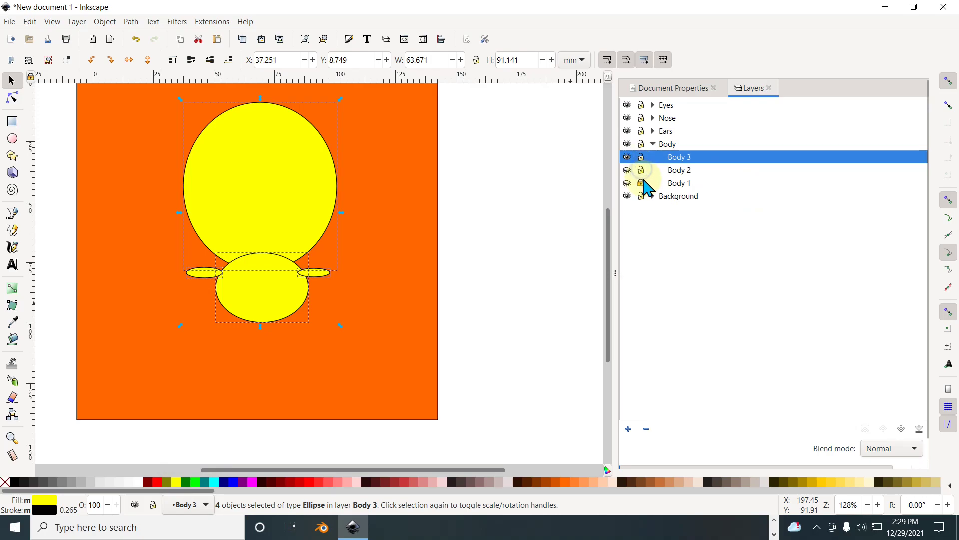
{"action": "left_click", "coordinate": [641, 157]}
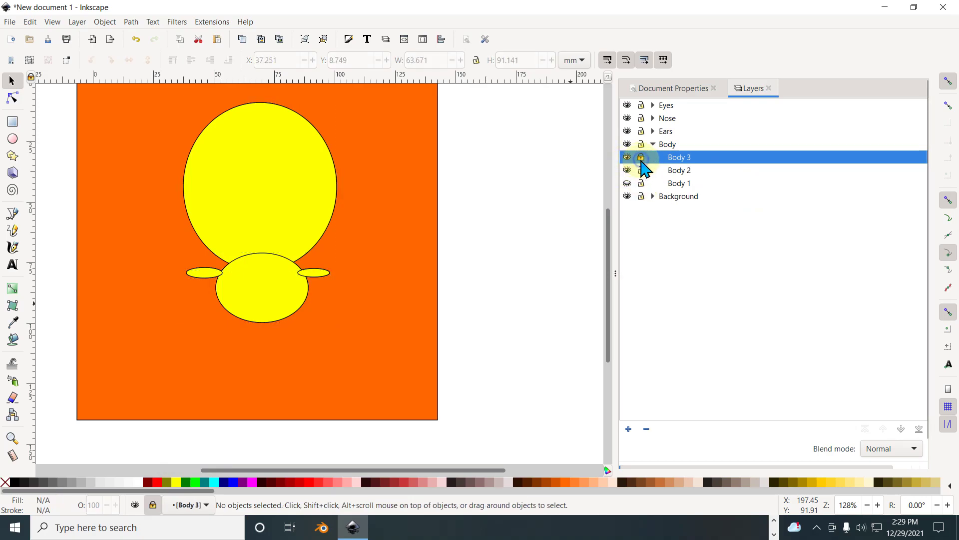
{"action": "left_click", "coordinate": [641, 158]}
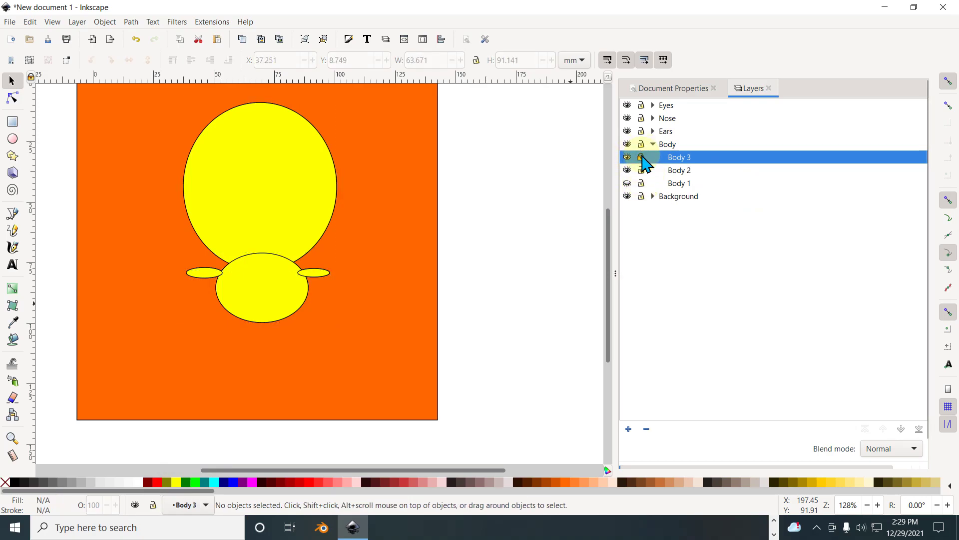
Hide Body 1 and Body 2 so only the yellow Body 3 variant is visible
{"action": "left_click", "coordinate": [627, 157]}
{"action": "left_click", "coordinate": [628, 171]}
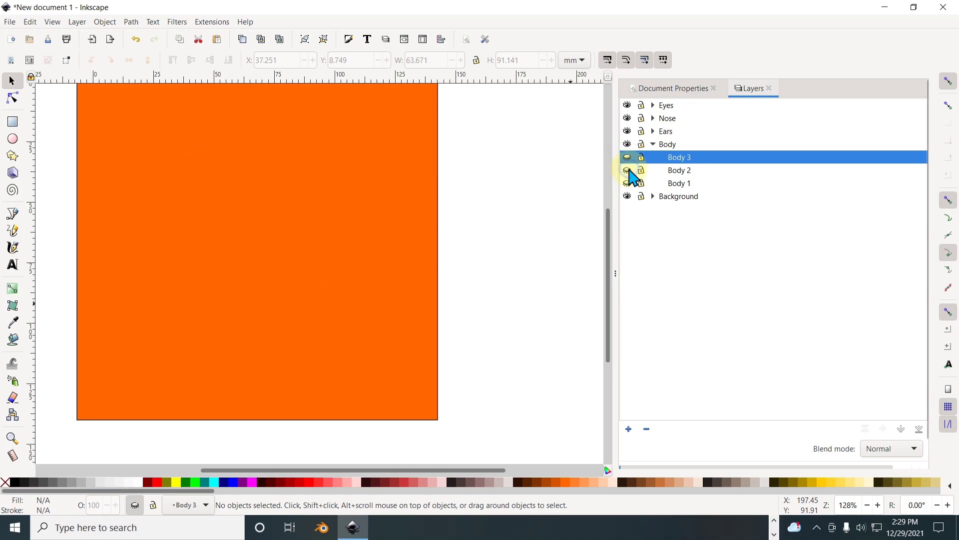
{"action": "left_click", "coordinate": [628, 183]}
{"action": "left_click", "coordinate": [628, 184]}
{"action": "left_click", "coordinate": [628, 157]}
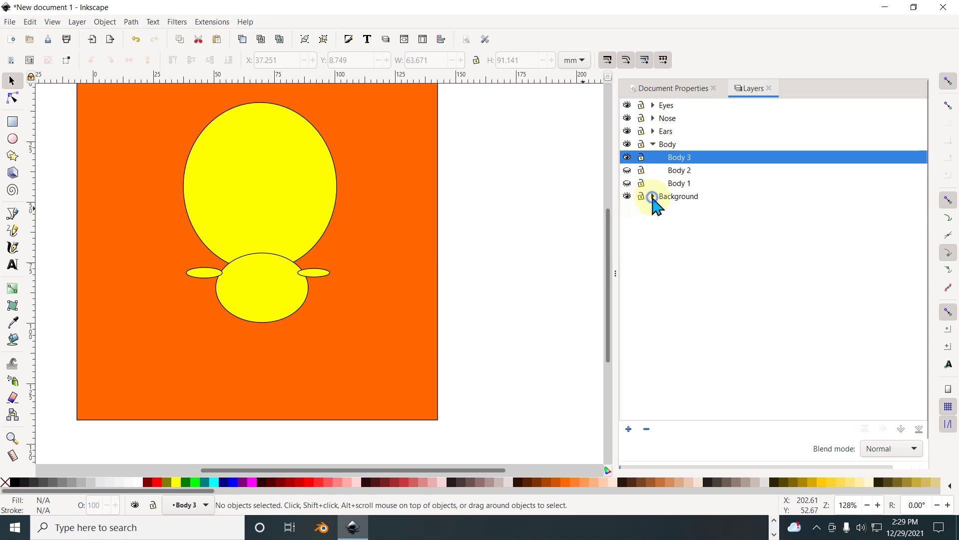
{"action": "left_click", "coordinate": [653, 197]}
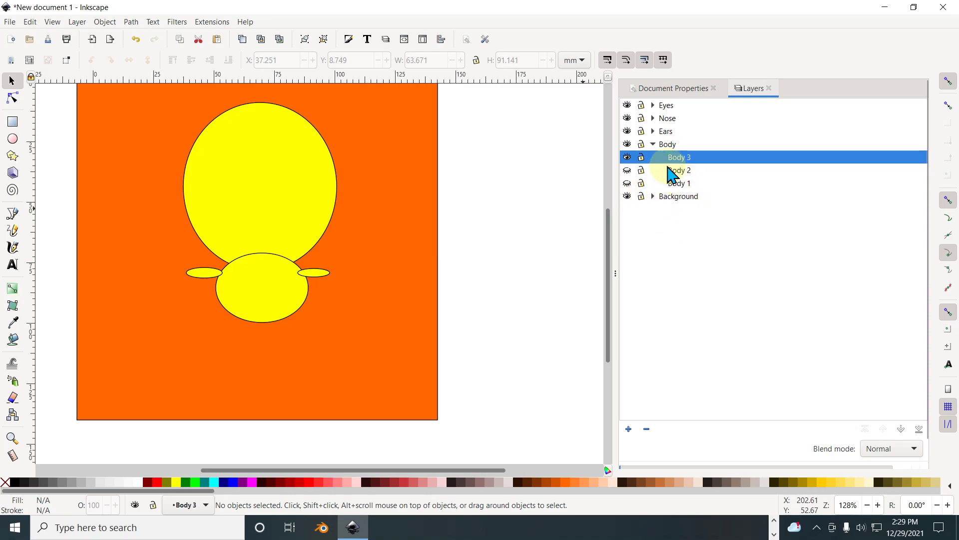
Collapse Body, expand the Ears group and make Ears 1 the current layer
{"action": "left_click", "coordinate": [654, 145]}
{"action": "left_click", "coordinate": [654, 145]}
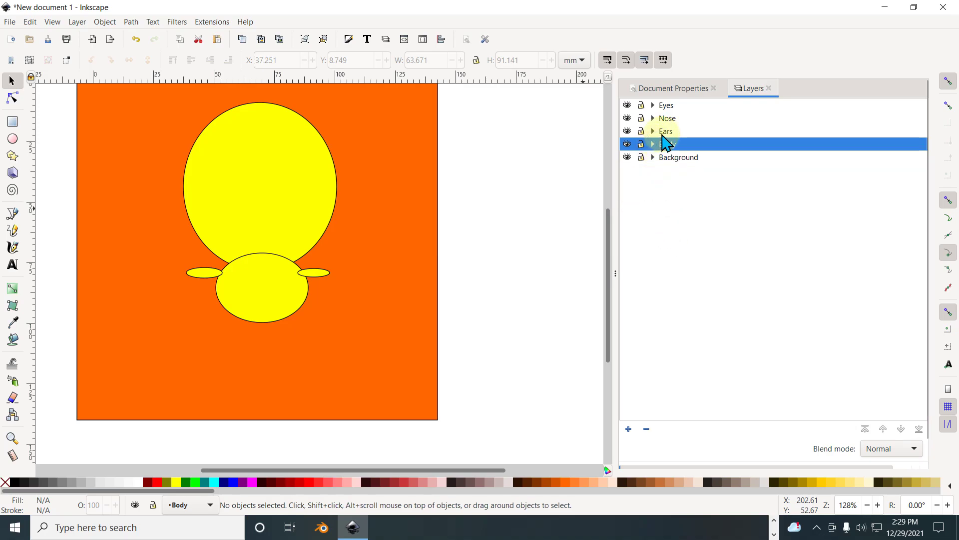
{"action": "left_click", "coordinate": [655, 132]}
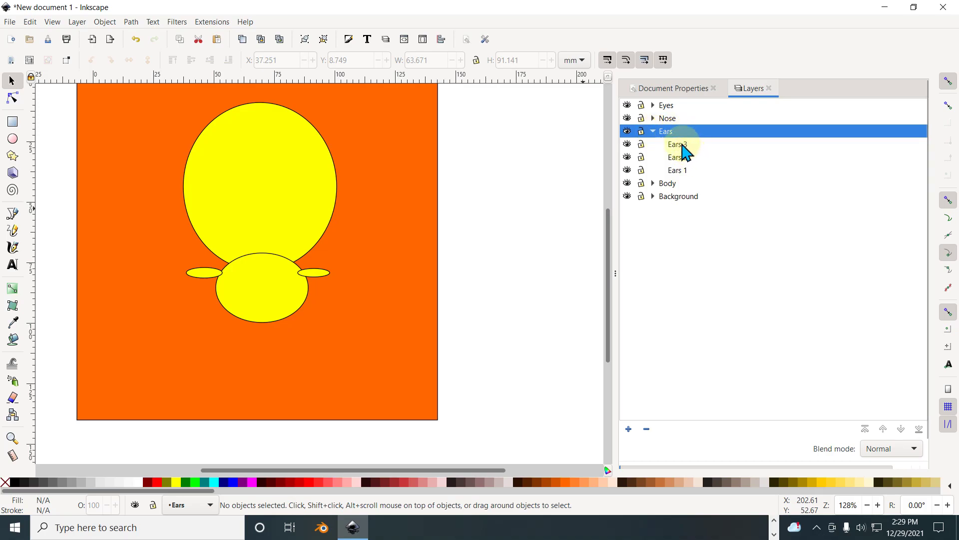
{"action": "scroll", "coordinate": [180, 294], "scroll_direction": "up", "scroll_amount": 2}
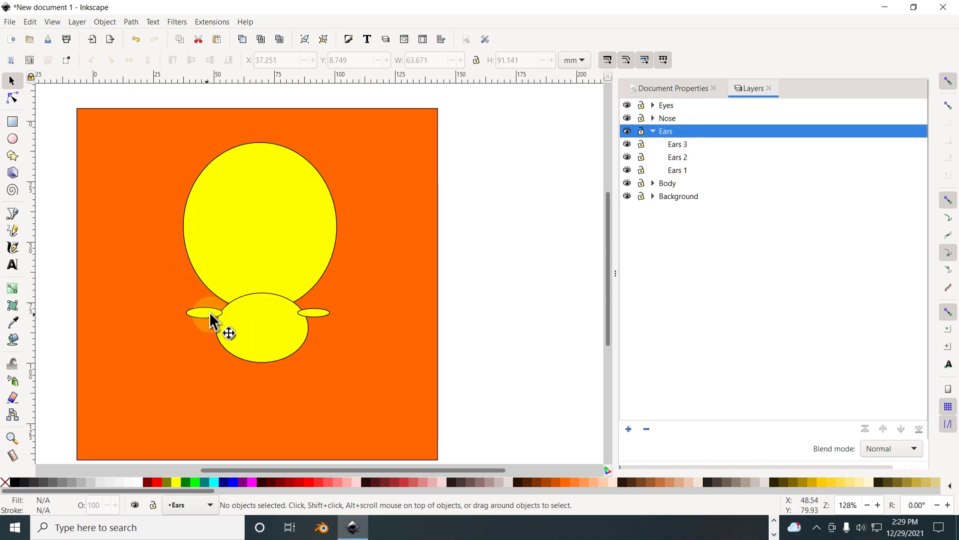
{"action": "left_click", "coordinate": [687, 172]}
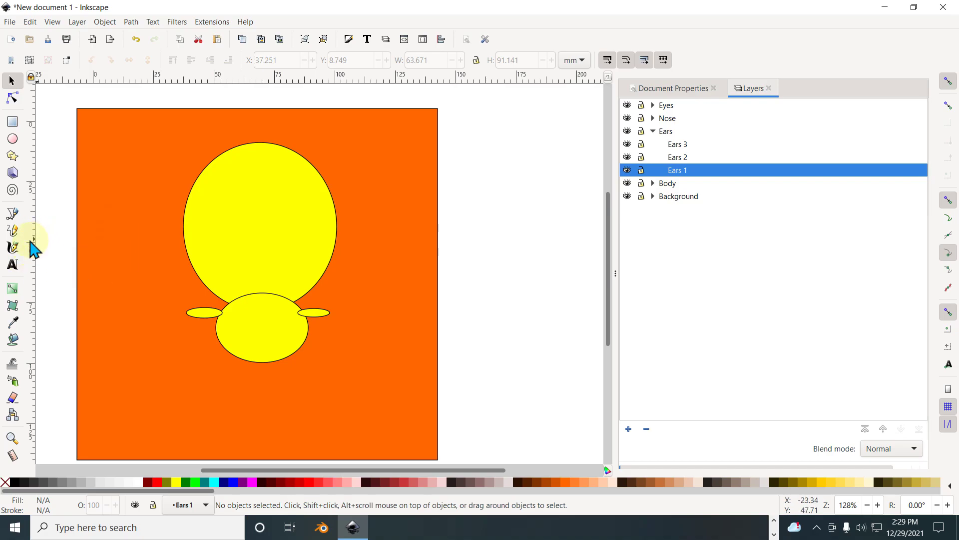
Zoom in and draw calligraphic strokes inside the left ear, undoing the last one
{"action": "left_click", "coordinate": [13, 247]}
{"action": "left_click_drag", "start_coordinate": [195, 330], "coordinate": [204, 319]}
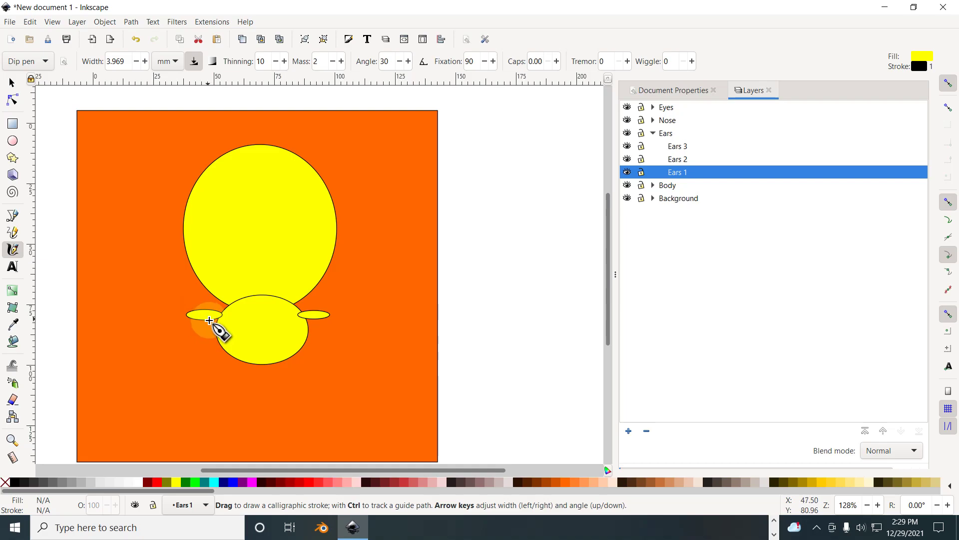
{"action": "scroll", "coordinate": [199, 318], "scroll_direction": "up", "scroll_amount": 5, "text": "ctrl"}
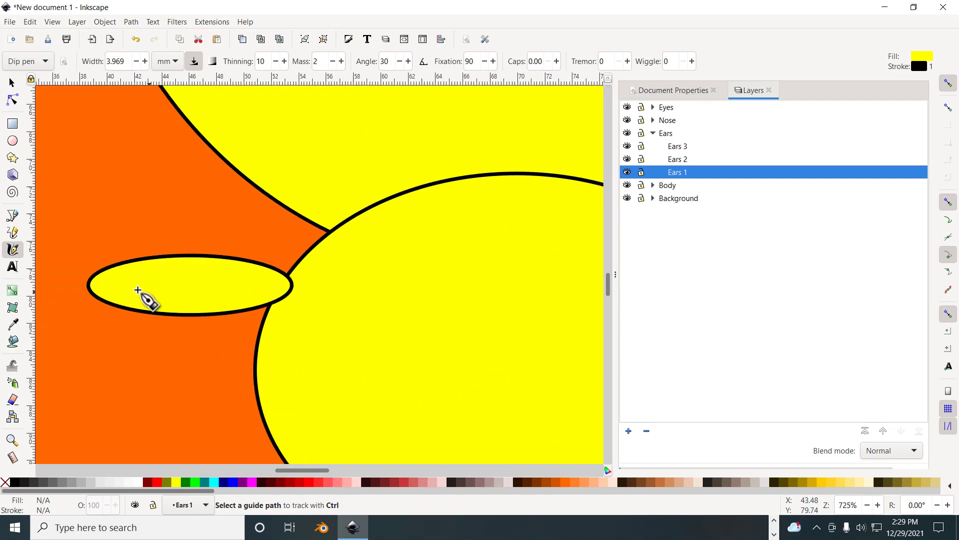
{"action": "mouse_move", "coordinate": [125, 294]}
{"action": "left_mouse_down"}
{"action": "mouse_move", "coordinate": [157, 282]}
{"action": "mouse_move", "coordinate": [185, 293]}
{"action": "mouse_move", "coordinate": [207, 282]}
{"action": "mouse_move", "coordinate": [236, 289]}
{"action": "left_mouse_up"}
{"action": "key", "text": "ctrl+z"}
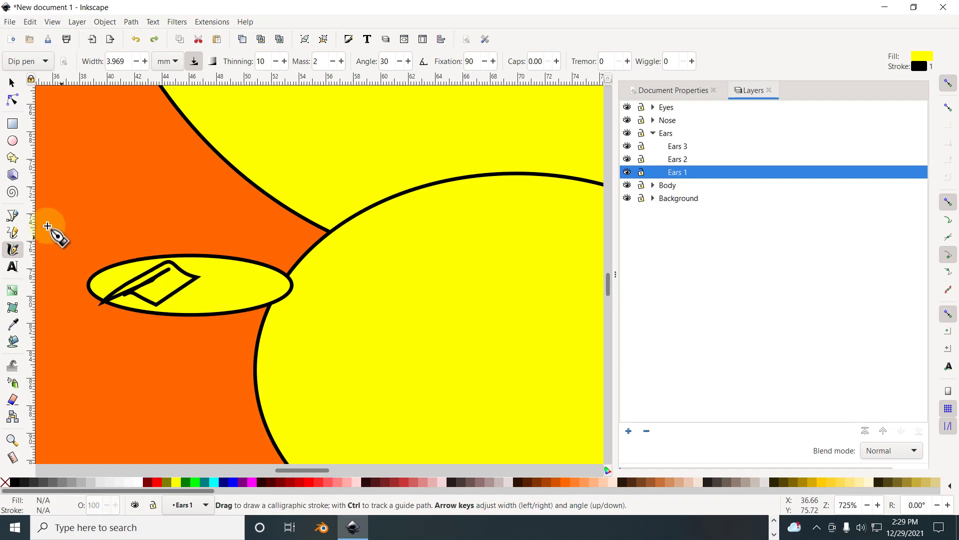
Replace the calligraphic mark with freehand pencil squiggles inside the left and right ears
{"action": "left_click", "coordinate": [14, 233]}
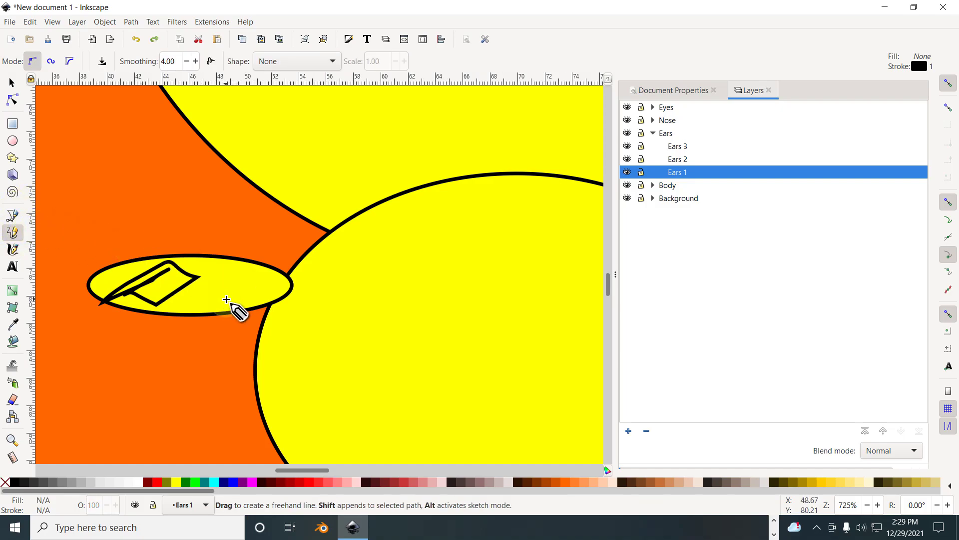
{"action": "key", "text": "ctrl+z"}
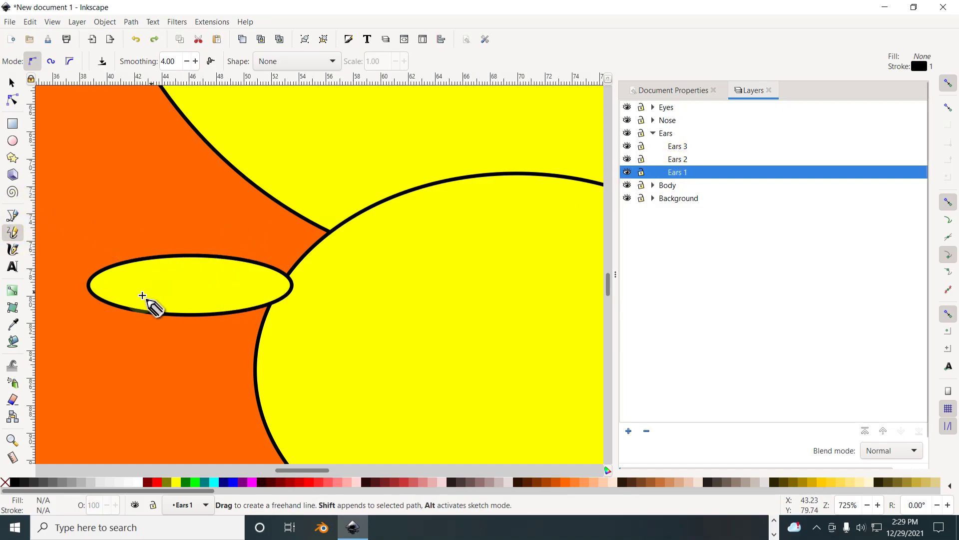
{"action": "left_click_drag", "start_coordinate": [118, 289], "coordinate": [128, 274]}
{"action": "mouse_move", "coordinate": [221, 303]}
{"action": "left_mouse_down"}
{"action": "mouse_move", "coordinate": [263, 300]}
{"action": "mouse_move", "coordinate": [257, 293]}
{"action": "left_mouse_up"}
{"action": "scroll", "coordinate": [432, 289], "scroll_direction": "down", "scroll_amount": 4}
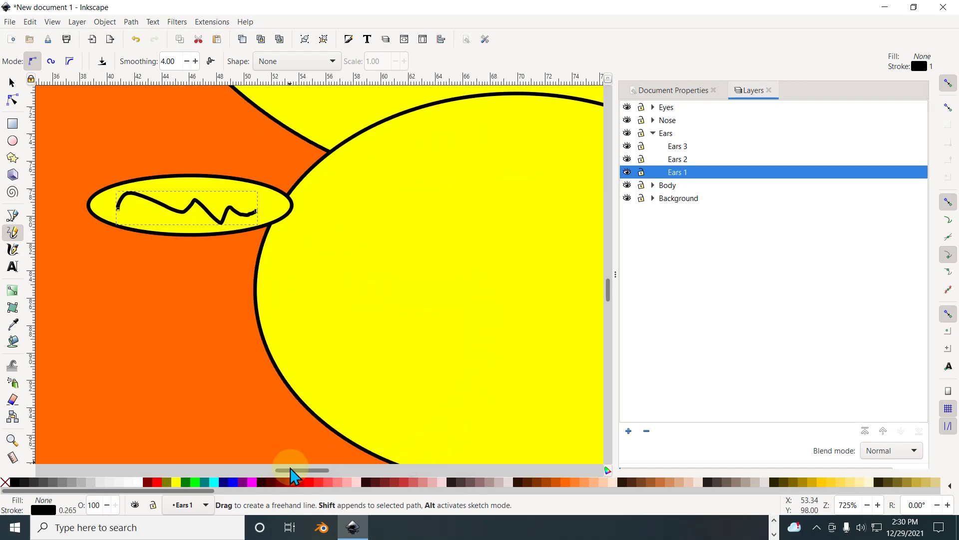
{"action": "left_click_drag", "start_coordinate": [294, 470], "coordinate": [344, 470]}
{"action": "left_click_drag", "start_coordinate": [270, 209], "coordinate": [320, 201]}
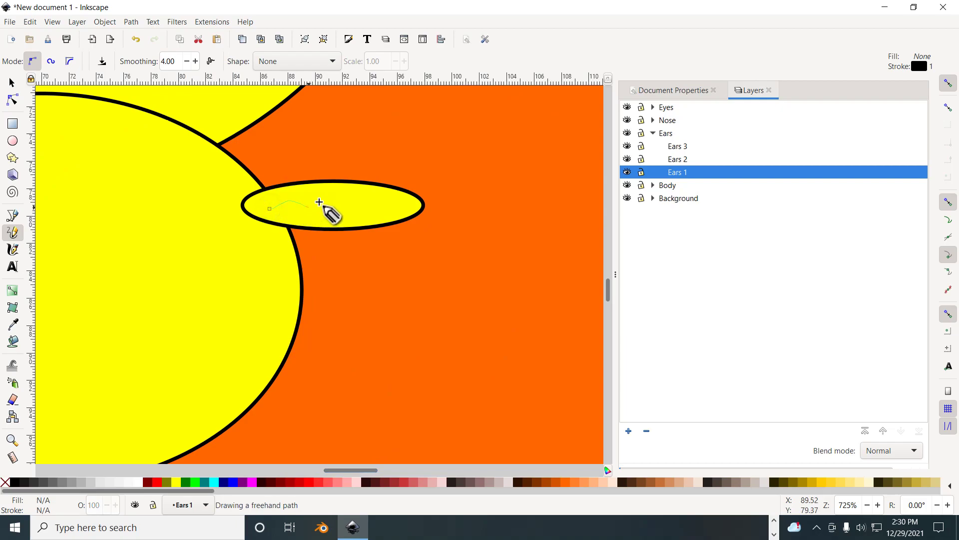
{"action": "left_click_drag", "start_coordinate": [389, 208], "coordinate": [393, 207]}
On Ears 2, draw a zigzag across the ear ellipse and fill it purple
{"action": "left_click", "coordinate": [687, 159]}
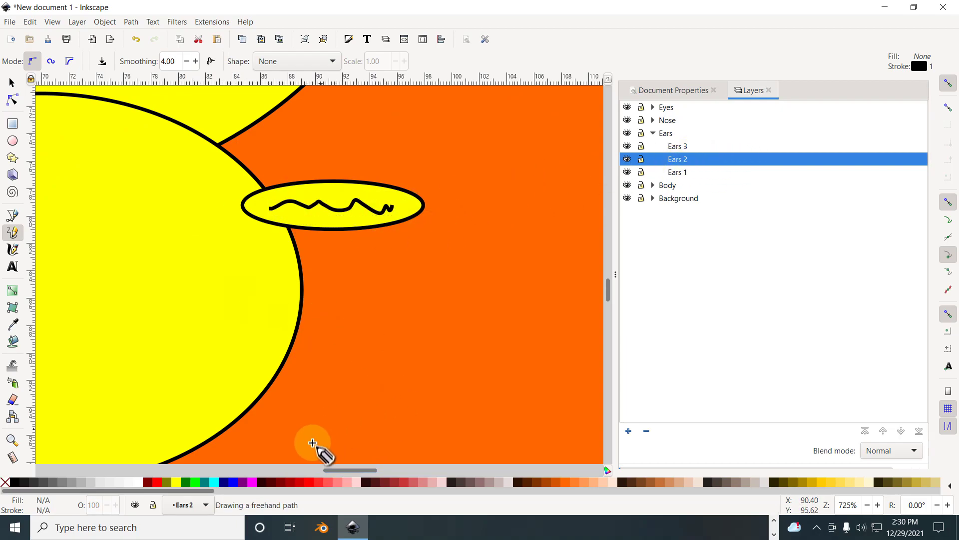
{"action": "scroll", "coordinate": [342, 474], "scroll_direction": "left", "scroll_amount": 1}
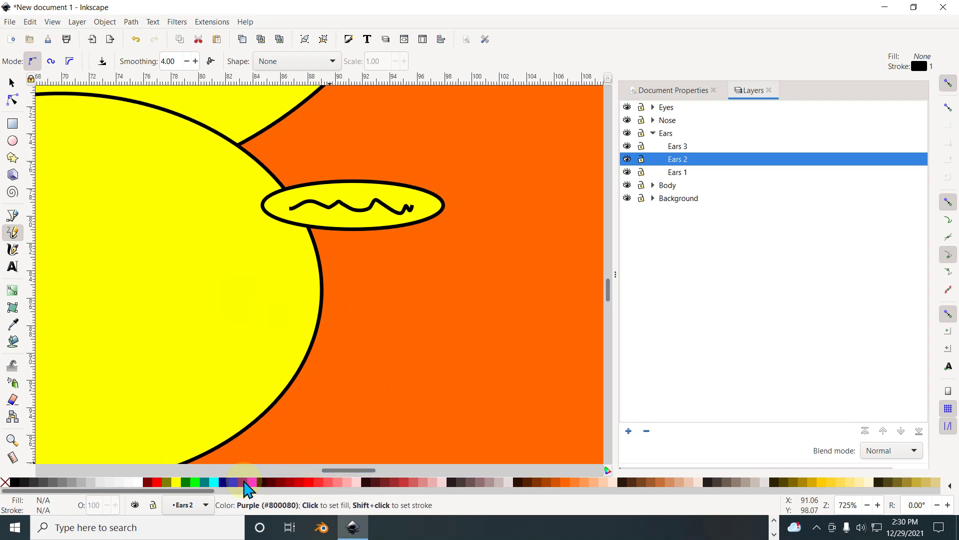
{"action": "mouse_move", "coordinate": [293, 208]}
{"action": "left_mouse_down"}
{"action": "mouse_move", "coordinate": [337, 216]}
{"action": "mouse_move", "coordinate": [366, 193]}
{"action": "mouse_move", "coordinate": [415, 209]}
{"action": "left_mouse_up"}
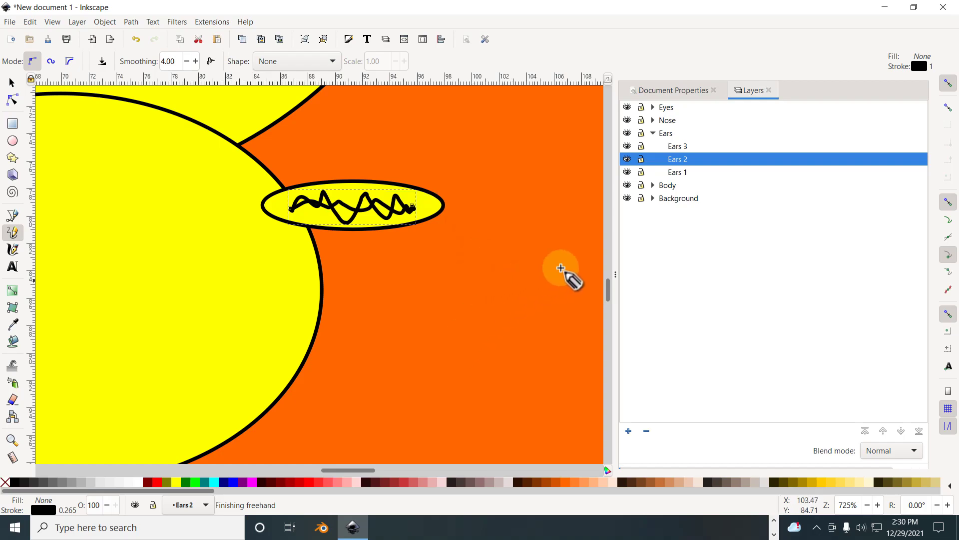
{"action": "left_click", "coordinate": [469, 196]}
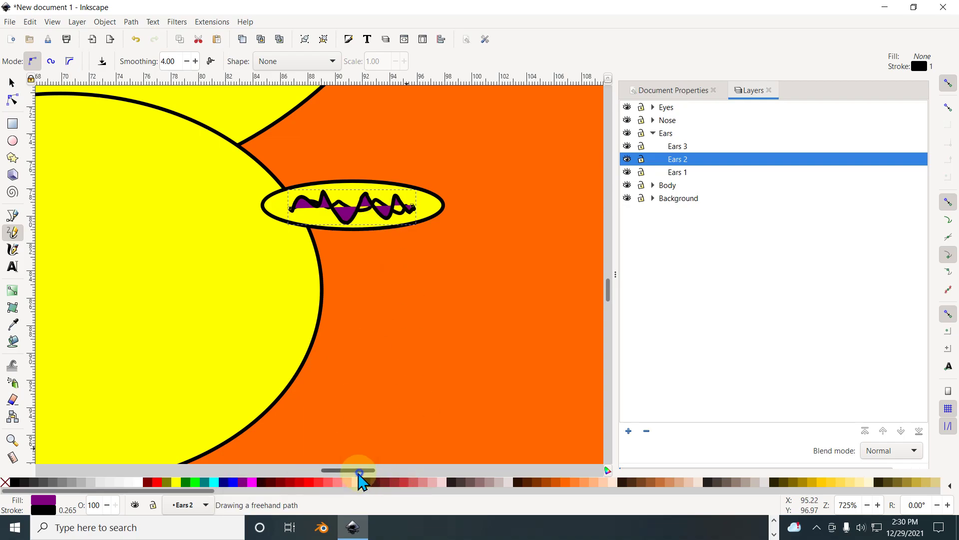
{"action": "mouse_move", "coordinate": [357, 471]}
{"action": "left_mouse_down"}
{"action": "mouse_move", "coordinate": [289, 473]}
{"action": "mouse_move", "coordinate": [315, 476]}
{"action": "left_mouse_up"}
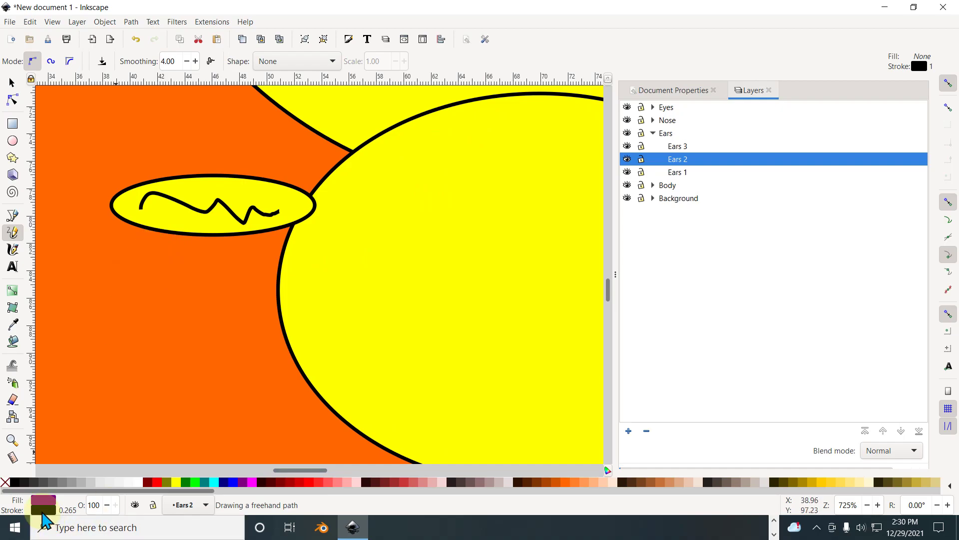
With Fill and Stroke shown, pencil a zigzag in the other ear and fill it purple (#800080)
{"action": "left_click", "coordinate": [44, 500]}
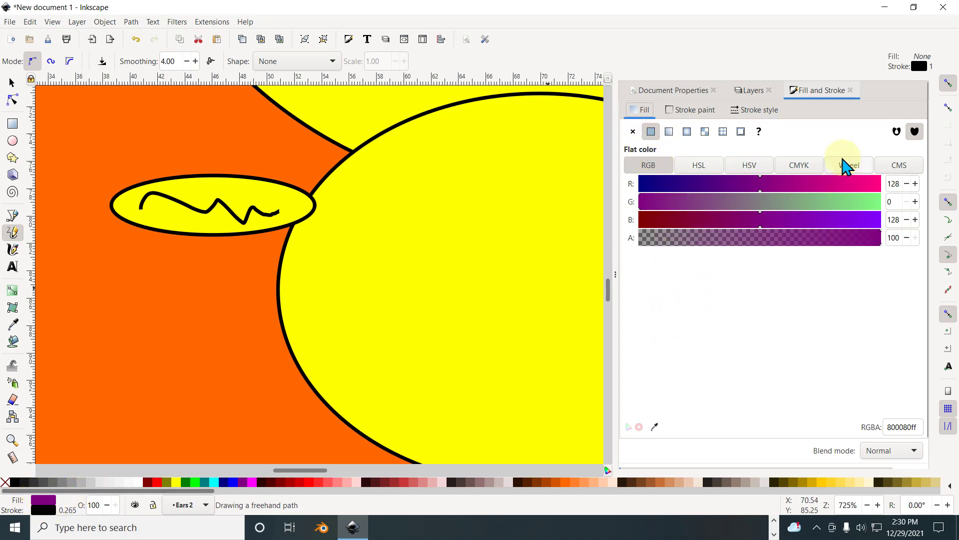
{"action": "mouse_move", "coordinate": [140, 209]}
{"action": "left_mouse_down"}
{"action": "mouse_move", "coordinate": [163, 193]}
{"action": "mouse_move", "coordinate": [180, 209]}
{"action": "mouse_move", "coordinate": [286, 204]}
{"action": "left_mouse_up"}
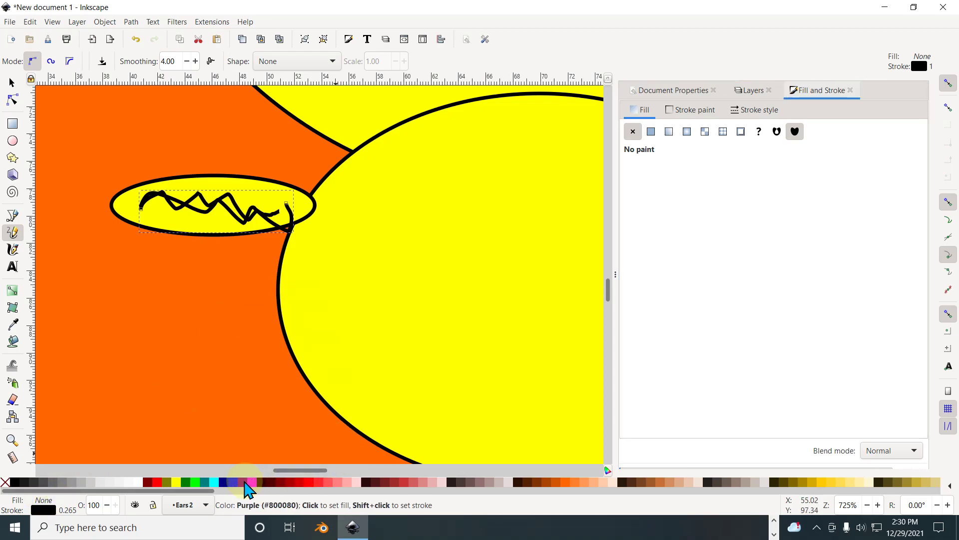
{"action": "left_click", "coordinate": [248, 488]}
{"action": "scroll", "coordinate": [369, 348], "scroll_direction": "down", "scroll_amount": 2}
{"action": "scroll", "coordinate": [403, 369], "scroll_direction": "up", "scroll_amount": 4}
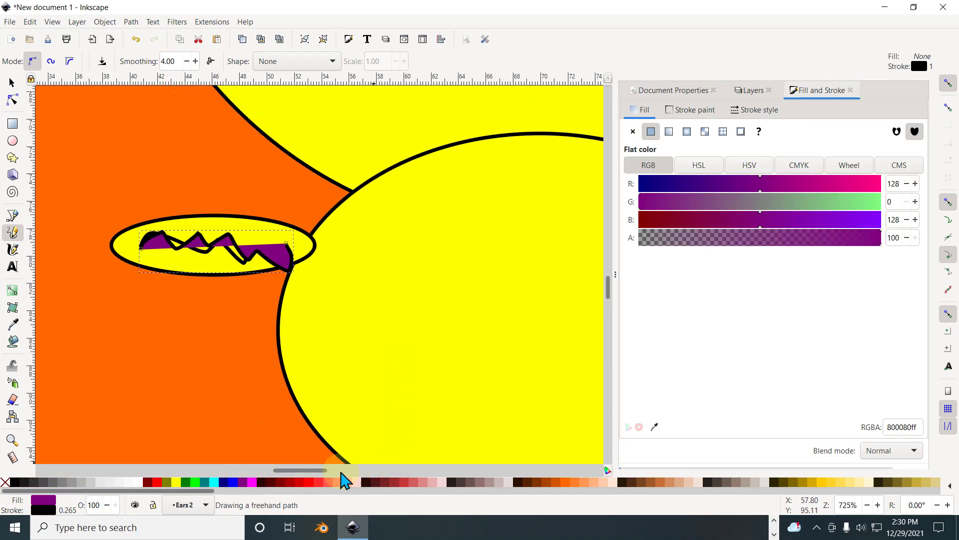
{"action": "mouse_move", "coordinate": [336, 472]}
{"action": "left_mouse_down"}
{"action": "mouse_move", "coordinate": [321, 472]}
{"action": "mouse_move", "coordinate": [386, 471]}
{"action": "mouse_move", "coordinate": [332, 466]}
{"action": "left_mouse_up"}
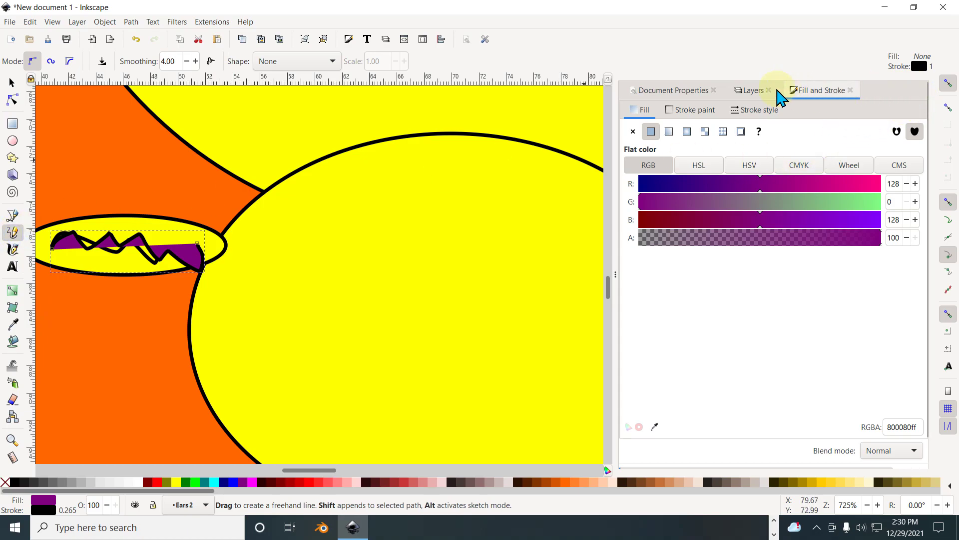
Make Ears 3 the active layer, hide Ears 2, and lock Ears 2 and Ears 1
{"action": "left_click", "coordinate": [751, 91]}
{"action": "left_click", "coordinate": [678, 146]}
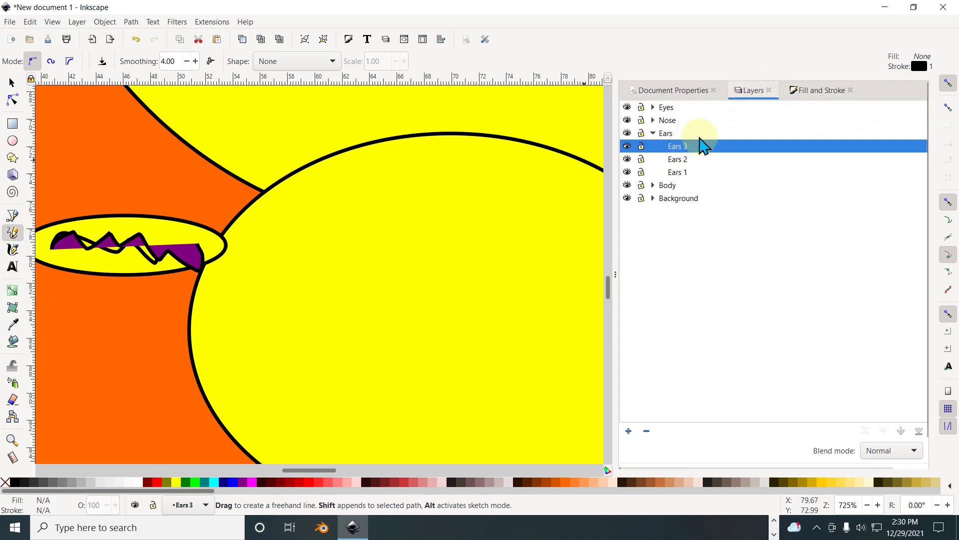
{"action": "left_click", "coordinate": [627, 159]}
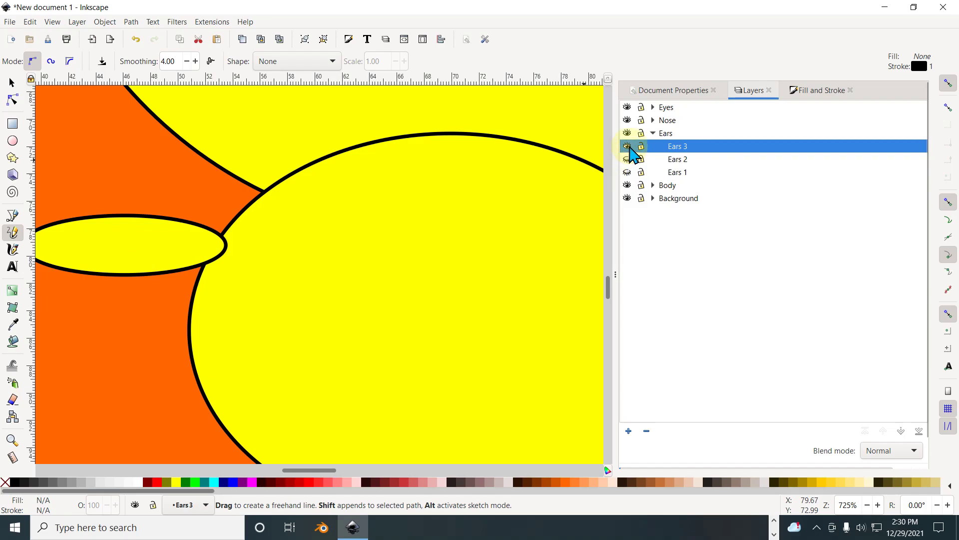
{"action": "left_click", "coordinate": [641, 159]}
{"action": "left_click", "coordinate": [641, 171]}
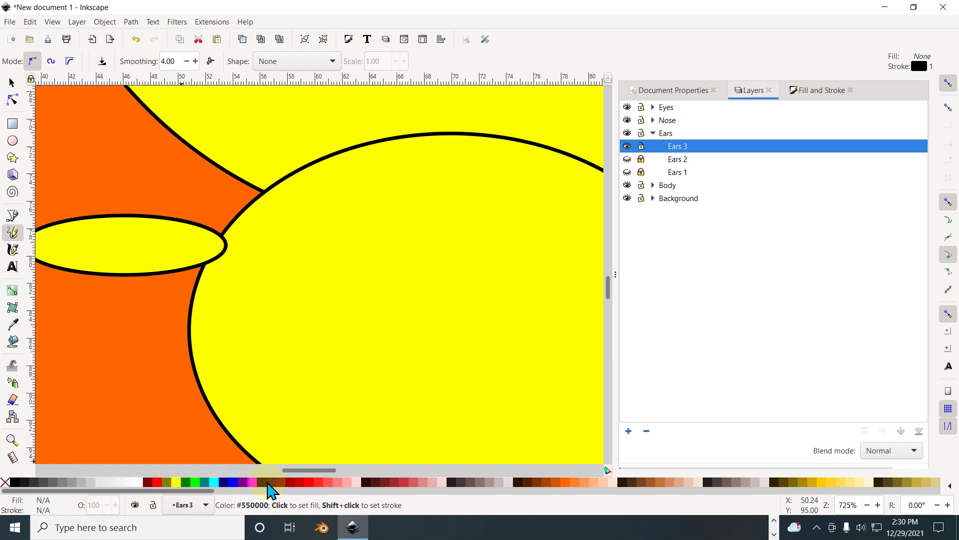
Pencil a zigzag inside the ear ellipse and fill it red
{"action": "left_click_drag", "start_coordinate": [49, 251], "coordinate": [89, 245]}
{"action": "left_click_drag", "start_coordinate": [190, 257], "coordinate": [205, 240]}
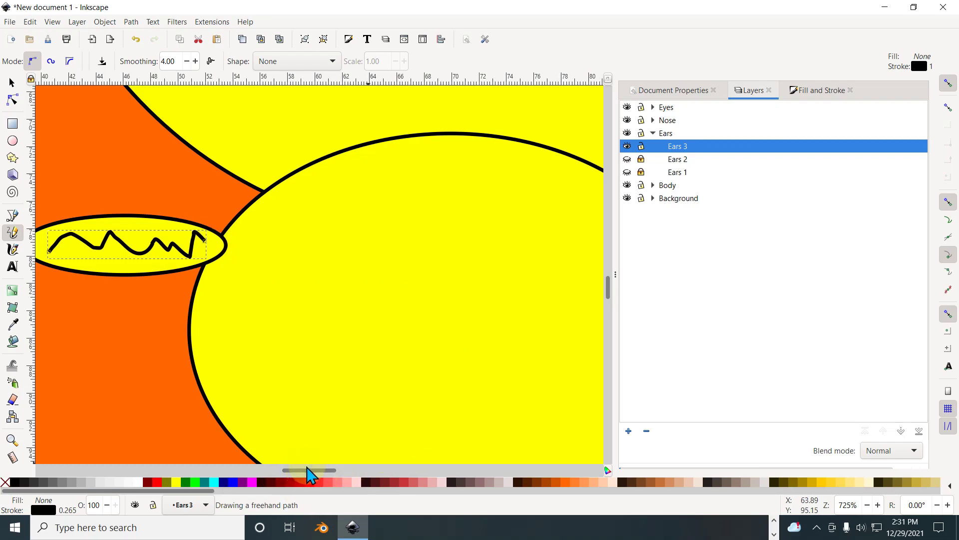
{"action": "mouse_move", "coordinate": [315, 475]}
{"action": "left_mouse_down"}
{"action": "mouse_move", "coordinate": [360, 466]}
{"action": "mouse_move", "coordinate": [303, 464]}
{"action": "left_mouse_up"}
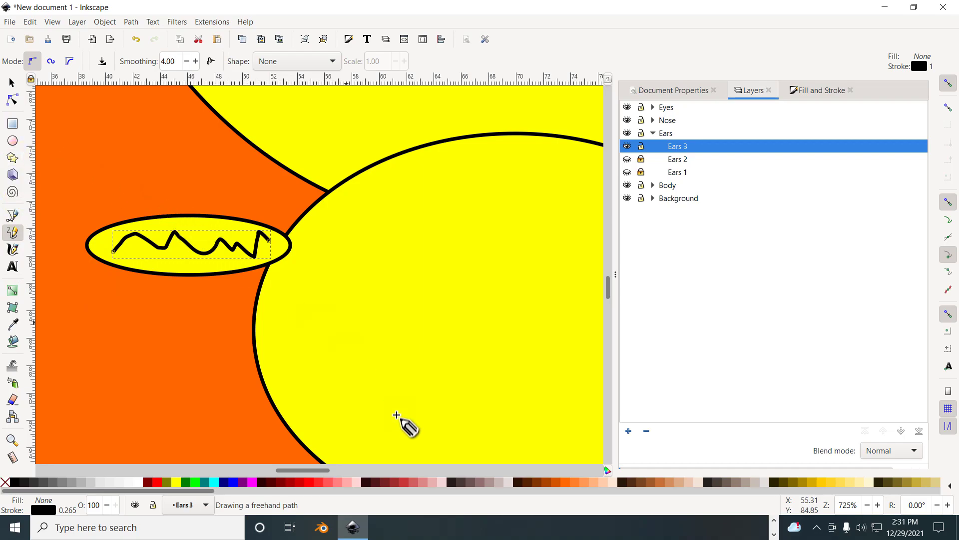
{"action": "left_click", "coordinate": [310, 483]}
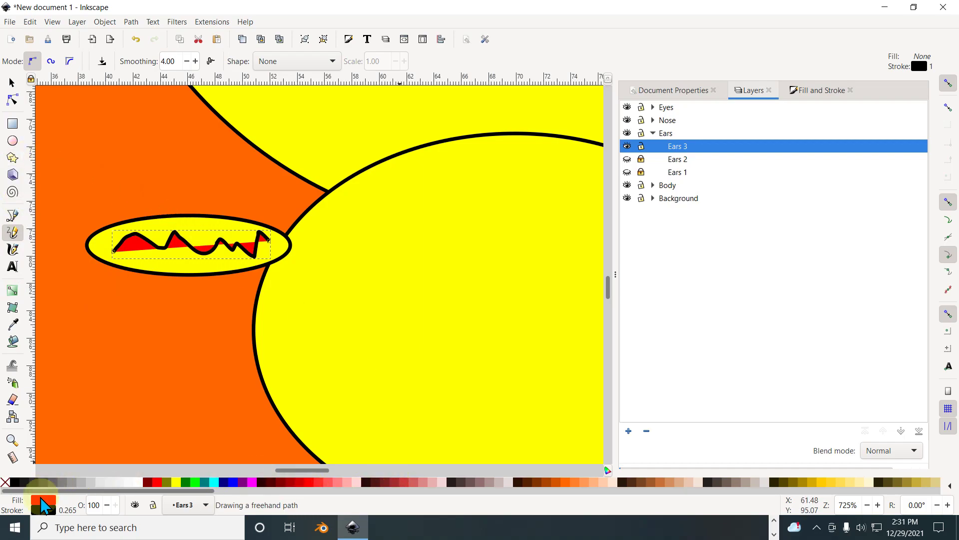
Give the zigzag a flat yellow outline eyedropped from the ear, then deselect and cancel a stray stroke
{"action": "left_click", "coordinate": [43, 510]}
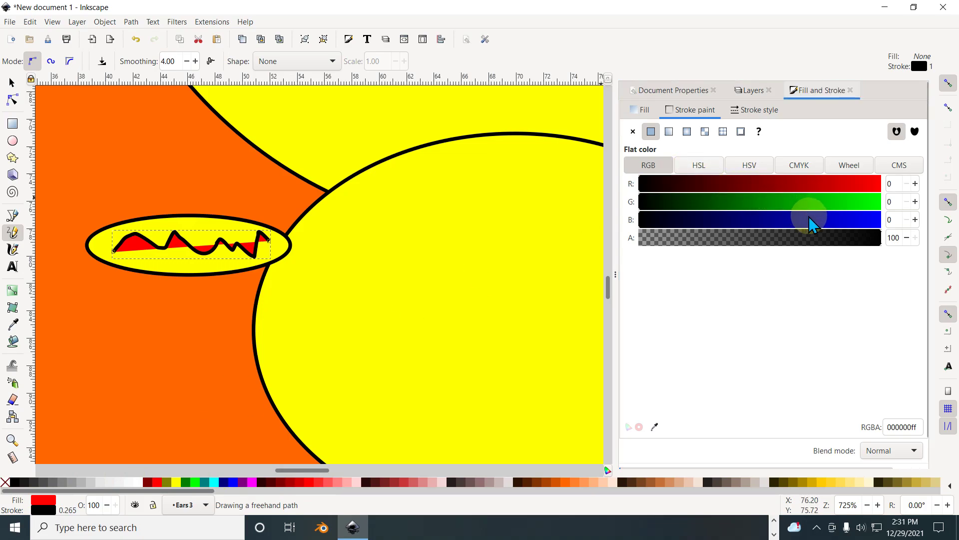
{"action": "left_click", "coordinate": [671, 132]}
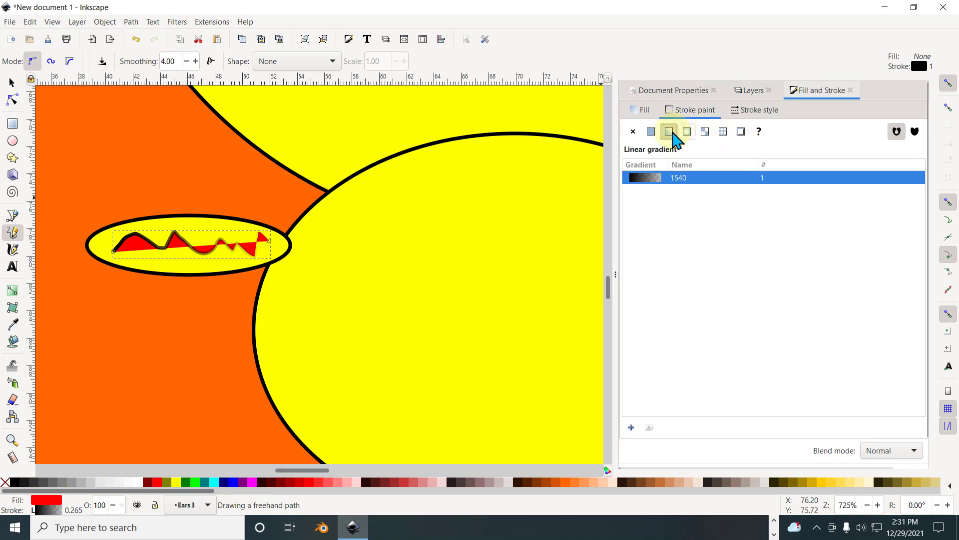
{"action": "left_click", "coordinate": [652, 132]}
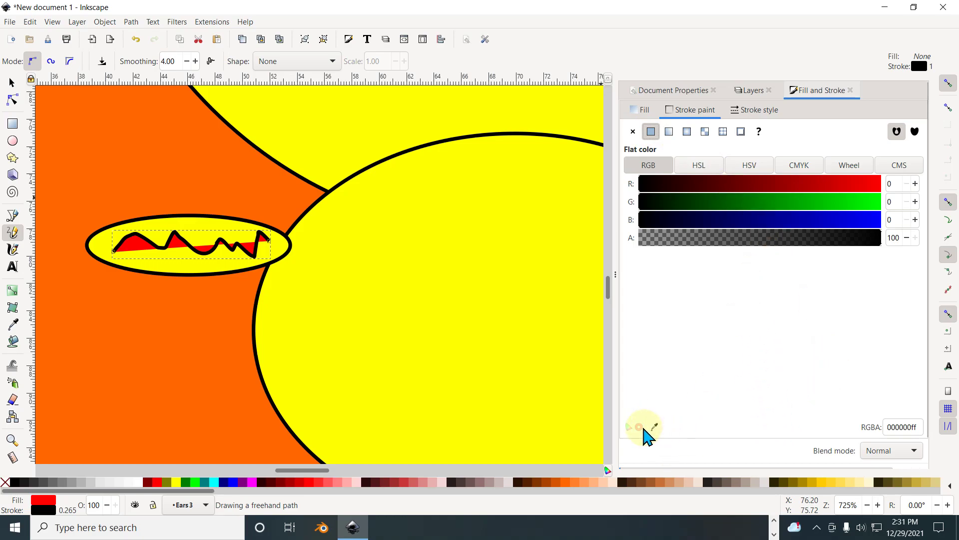
{"action": "left_click", "coordinate": [655, 426]}
{"action": "left_click", "coordinate": [255, 328]}
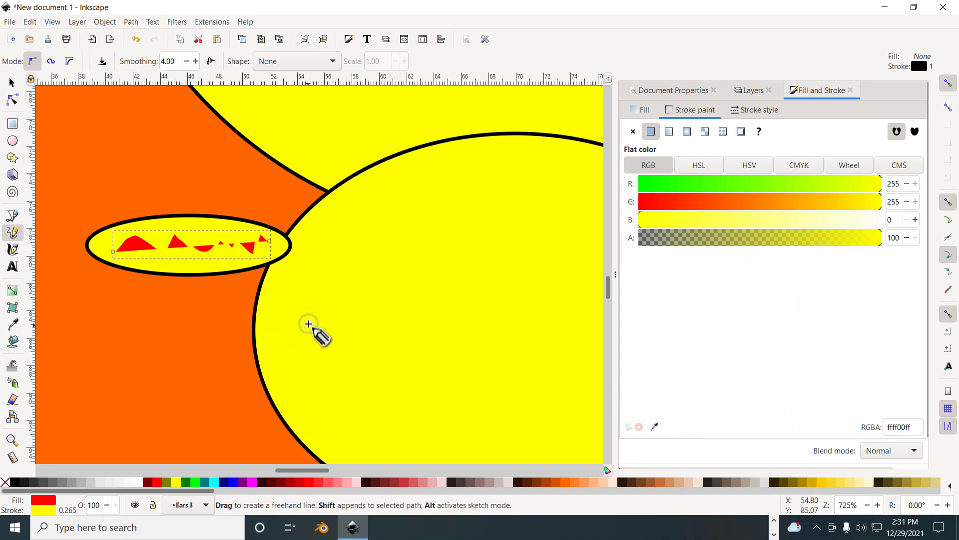
{"action": "mouse_move", "coordinate": [166, 316]}
{"action": "left_mouse_down"}
{"action": "mouse_move", "coordinate": [185, 326]}
{"action": "mouse_move", "coordinate": [223, 221]}
{"action": "left_mouse_up"}
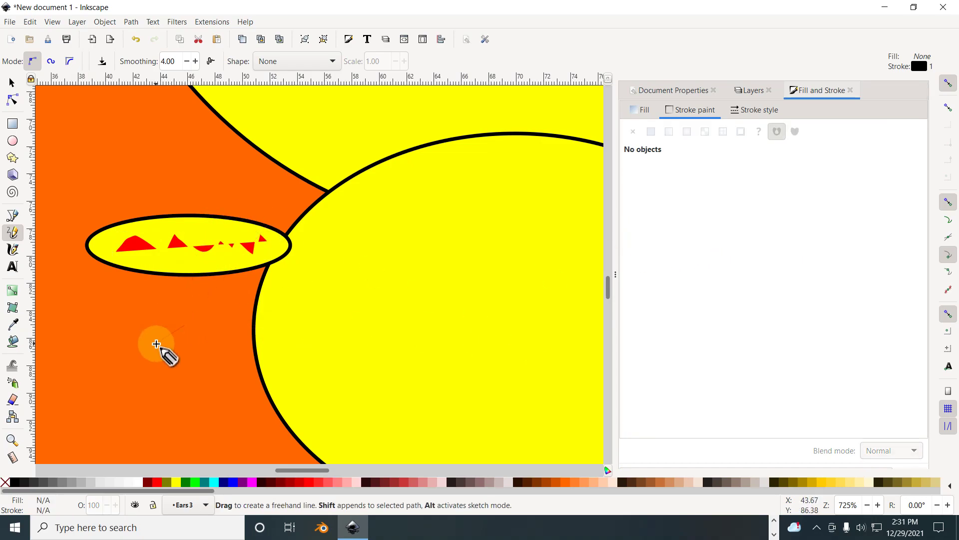
{"action": "left_click_drag", "start_coordinate": [161, 349], "coordinate": [170, 234]}
{"action": "key", "text": "Escape"}
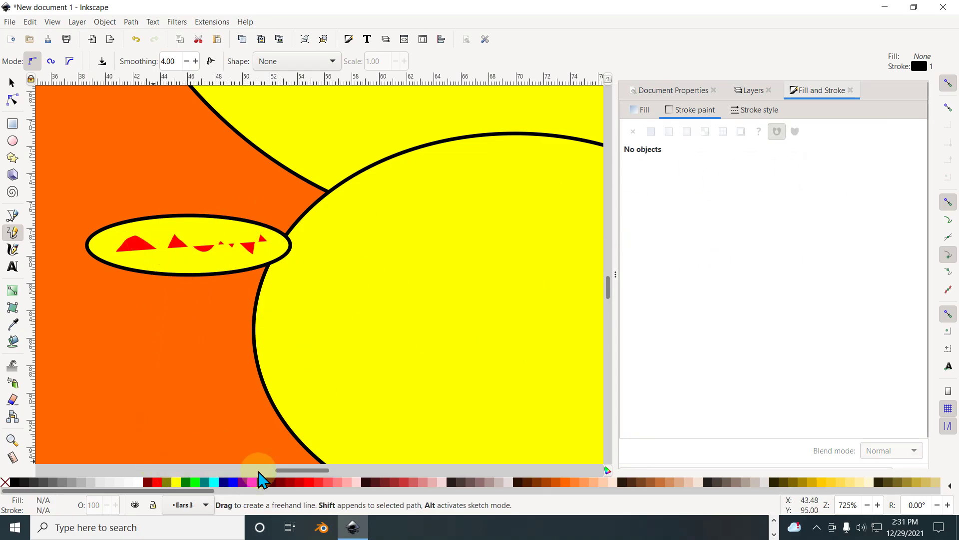
Pencil a zigzag inside the other ear and eyedrop the ear's yellow for its outline
{"action": "left_click_drag", "start_coordinate": [294, 472], "coordinate": [342, 474]}
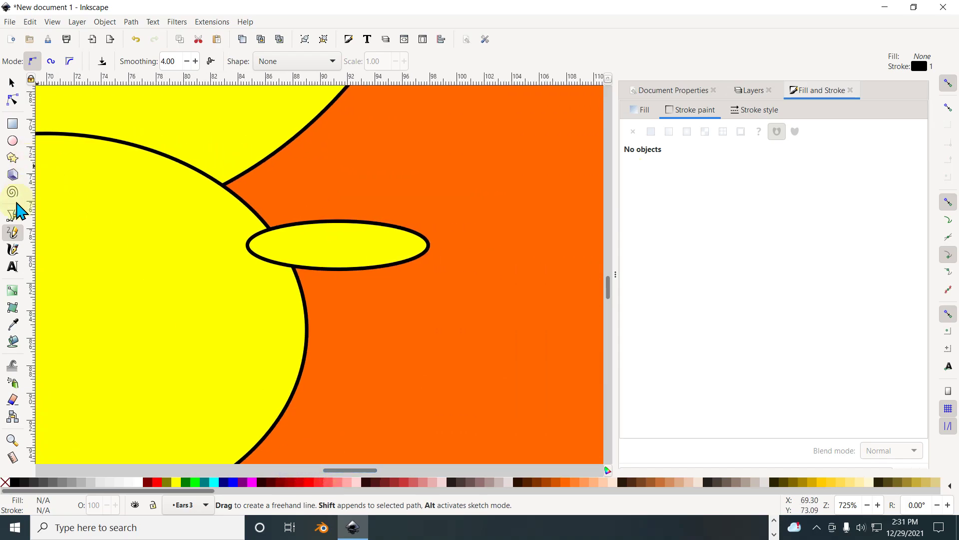
{"action": "mouse_move", "coordinate": [267, 248]}
{"action": "left_mouse_down"}
{"action": "mouse_move", "coordinate": [287, 235]}
{"action": "mouse_move", "coordinate": [404, 249]}
{"action": "left_mouse_up"}
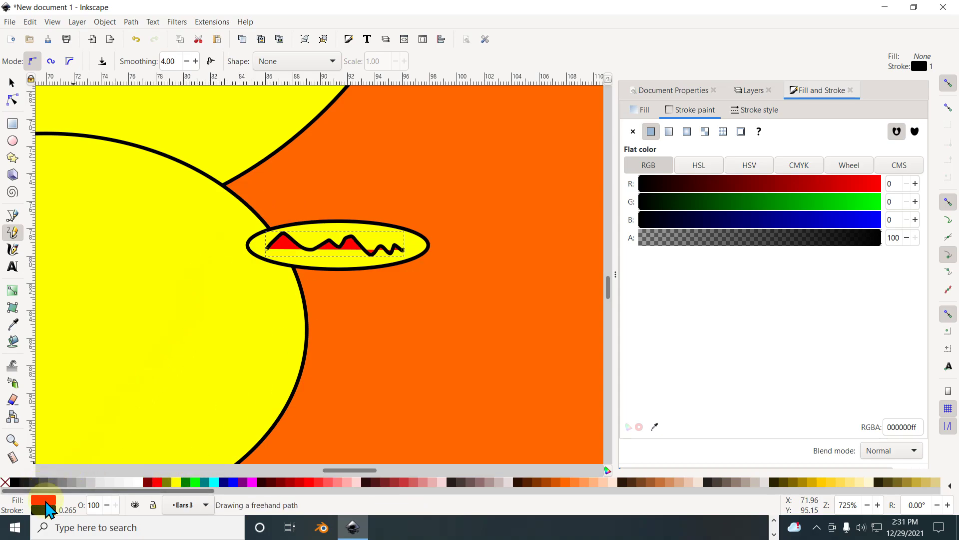
{"action": "left_click", "coordinate": [656, 426]}
{"action": "left_click", "coordinate": [250, 352]}
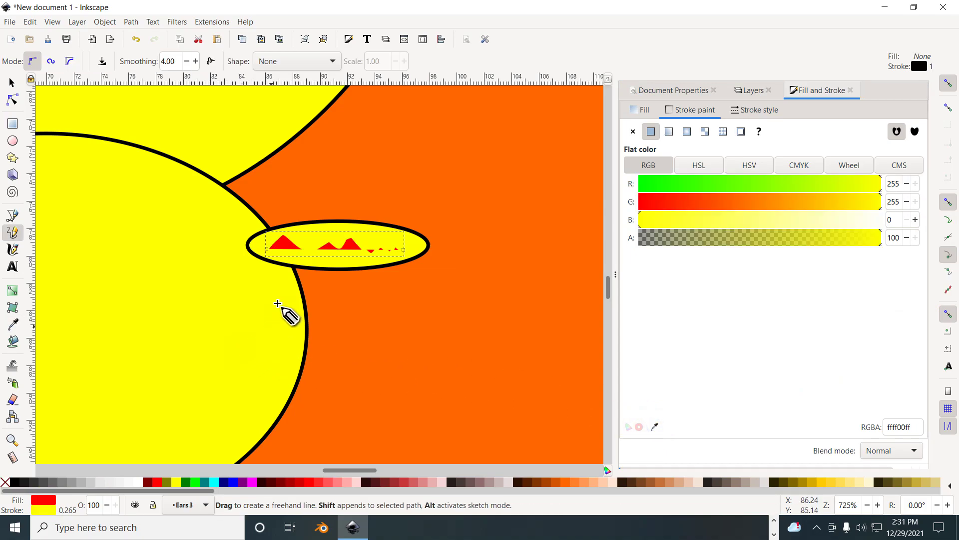
{"action": "left_click_drag", "start_coordinate": [350, 471], "coordinate": [315, 469]}
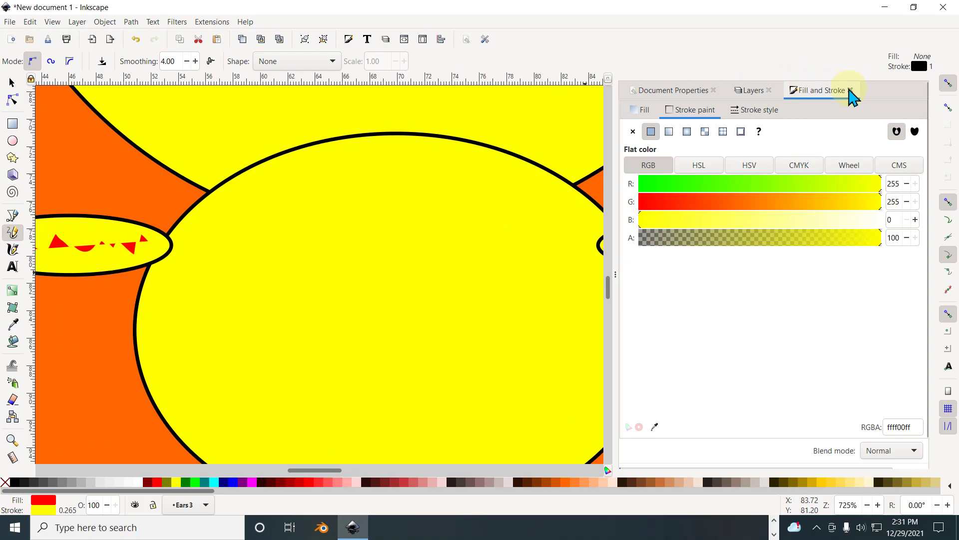
Close the Fill and Stroke settings and zoom out to centre the whole character
{"action": "left_click", "coordinate": [850, 90]}
{"action": "scroll", "coordinate": [396, 285], "scroll_direction": "down", "scroll_amount": 3}
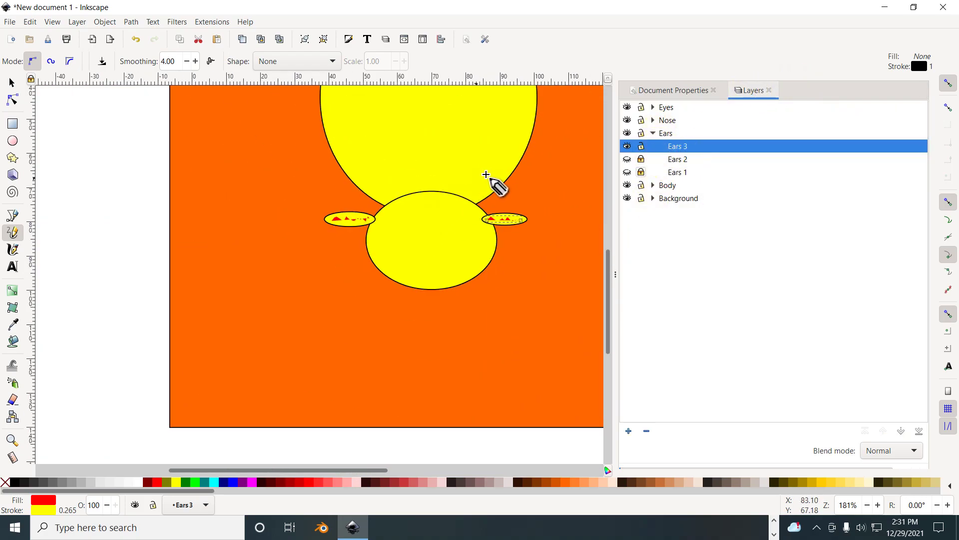
{"action": "scroll", "coordinate": [454, 253], "scroll_direction": "down", "scroll_amount": 2}
{"action": "left_click_drag", "start_coordinate": [415, 323], "coordinate": [426, 323]}
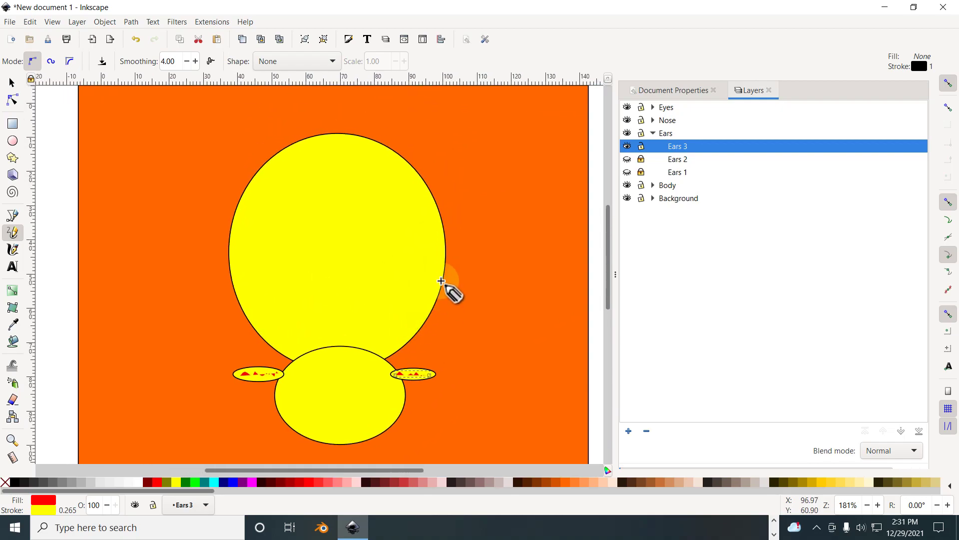
Toggle the Ears 2 and Ears 1 visibility to compare variants, then collapse Ears and expand Nose
{"action": "left_click", "coordinate": [655, 135]}
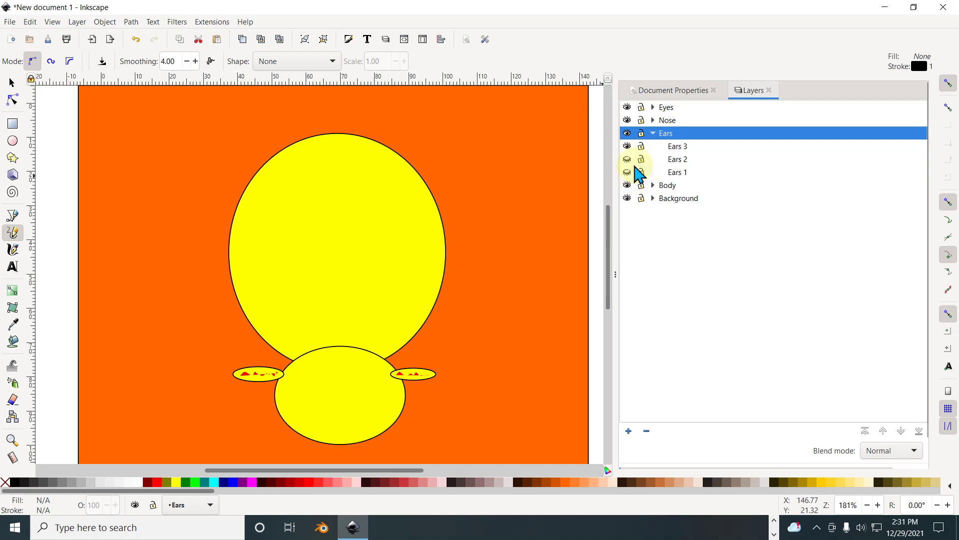
{"action": "left_click", "coordinate": [628, 159]}
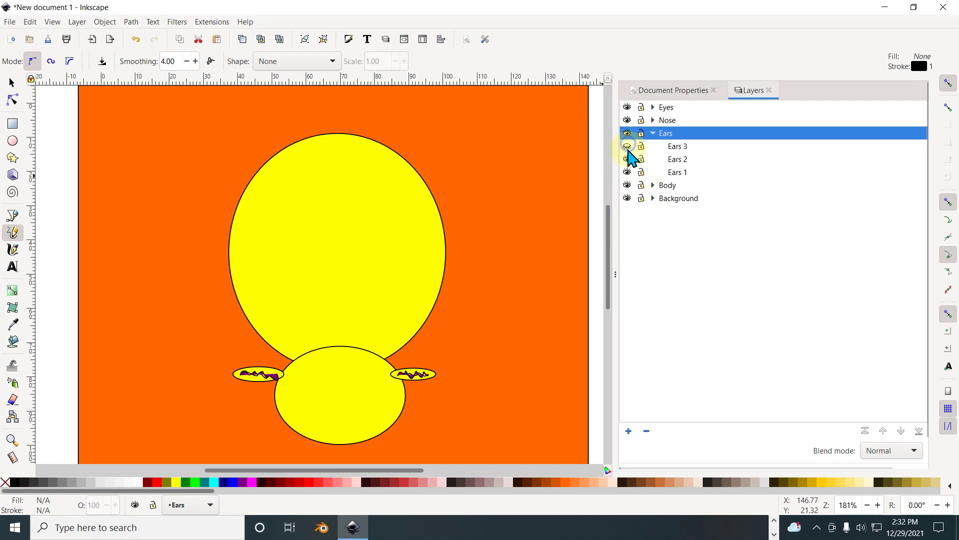
{"action": "left_click", "coordinate": [628, 172]}
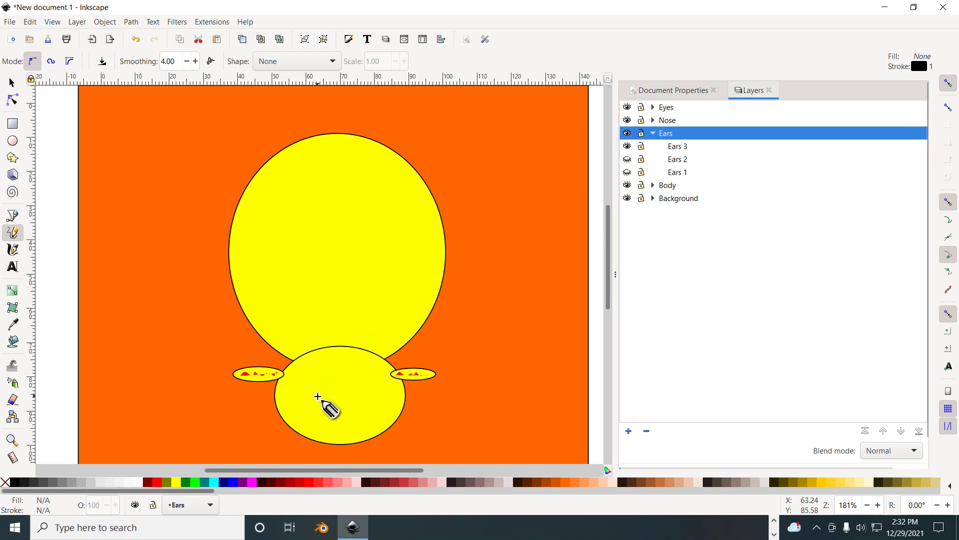
{"action": "left_click", "coordinate": [653, 133]}
{"action": "left_click", "coordinate": [653, 120]}
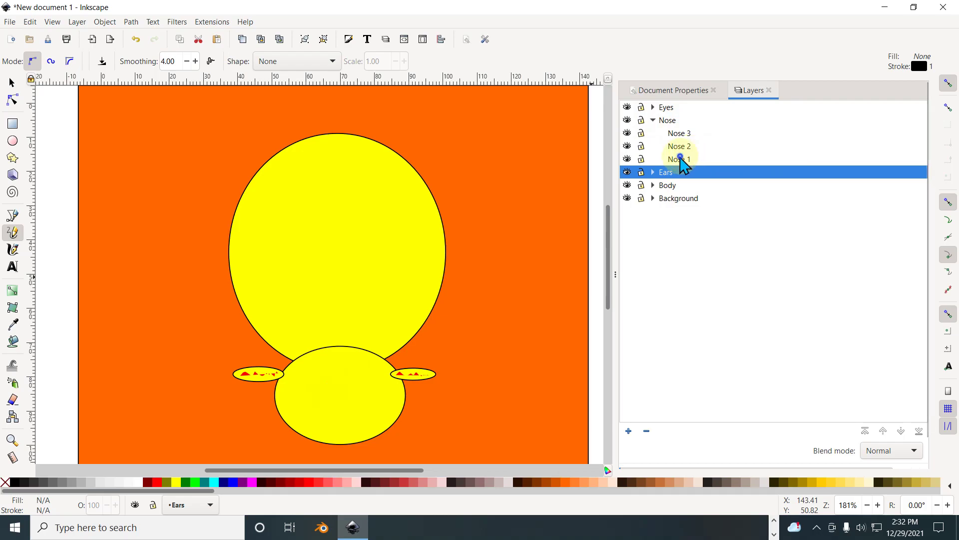
On Nose 1, draw a small light-pink ellipse as the nose on the lower face
{"action": "left_click", "coordinate": [680, 158]}
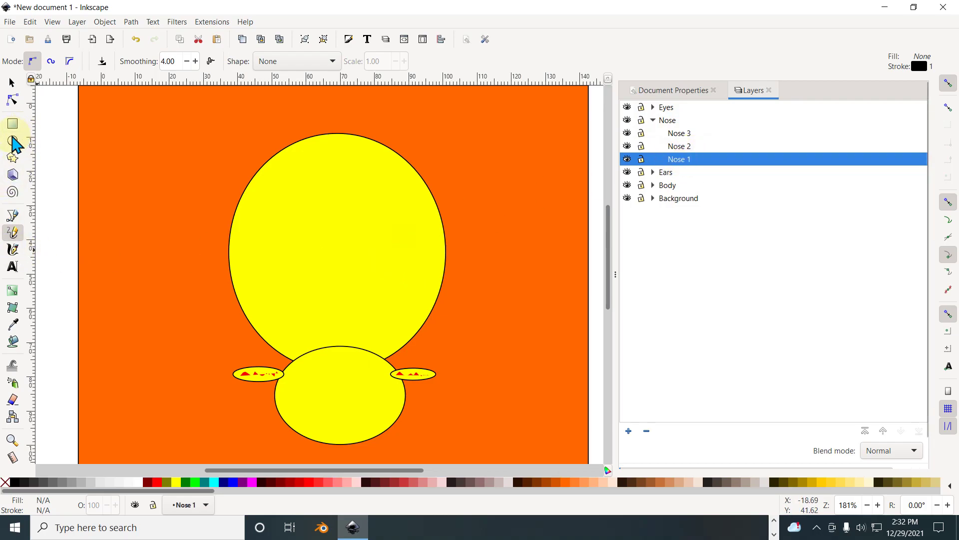
{"action": "left_click", "coordinate": [12, 140]}
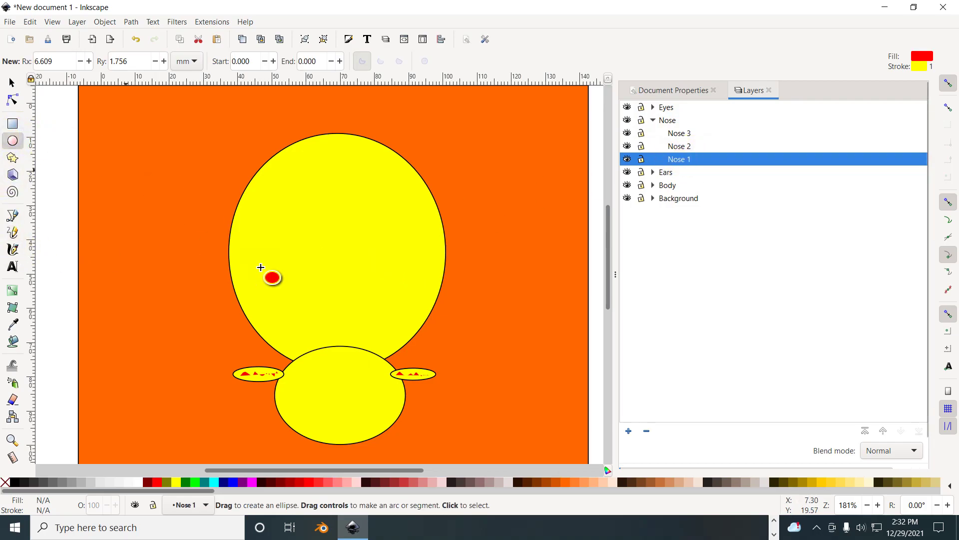
{"action": "left_click", "coordinate": [354, 482]}
{"action": "scroll", "coordinate": [364, 440], "scroll_direction": "down", "scroll_amount": 2}
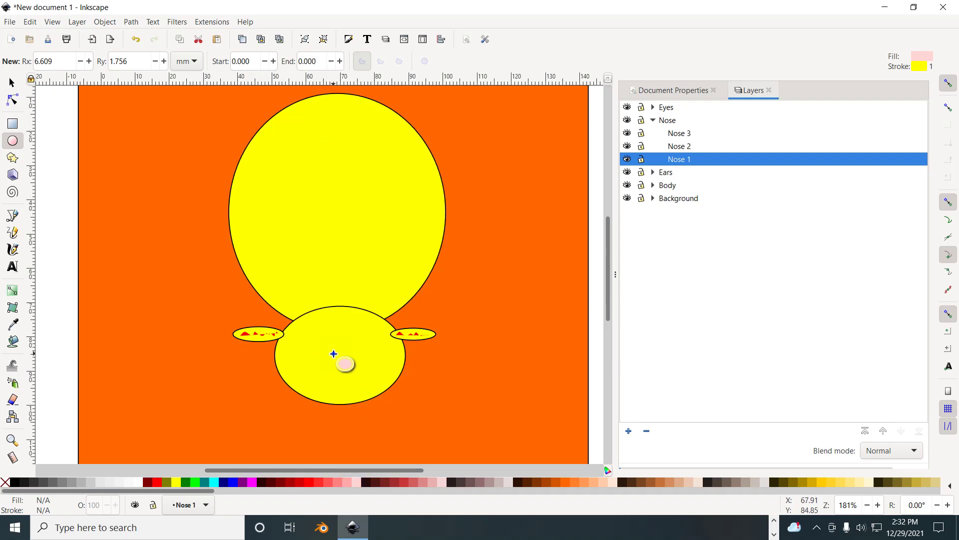
{"action": "left_click_drag", "start_coordinate": [334, 354], "coordinate": [352, 383]}
On Nose 2, draw a red ellipse over the nose and eyedrop the same red for its outline
{"action": "left_click", "coordinate": [681, 147]}
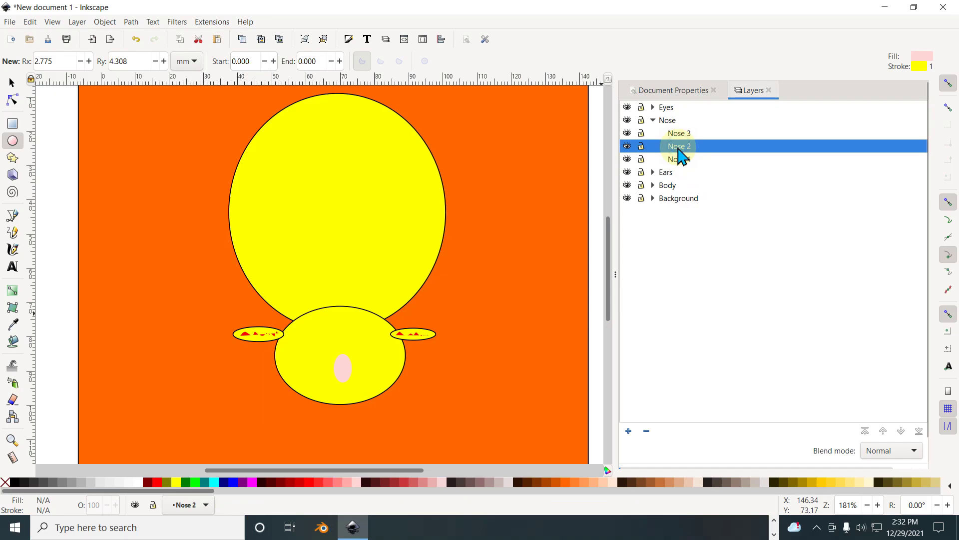
{"action": "left_click", "coordinate": [317, 482]}
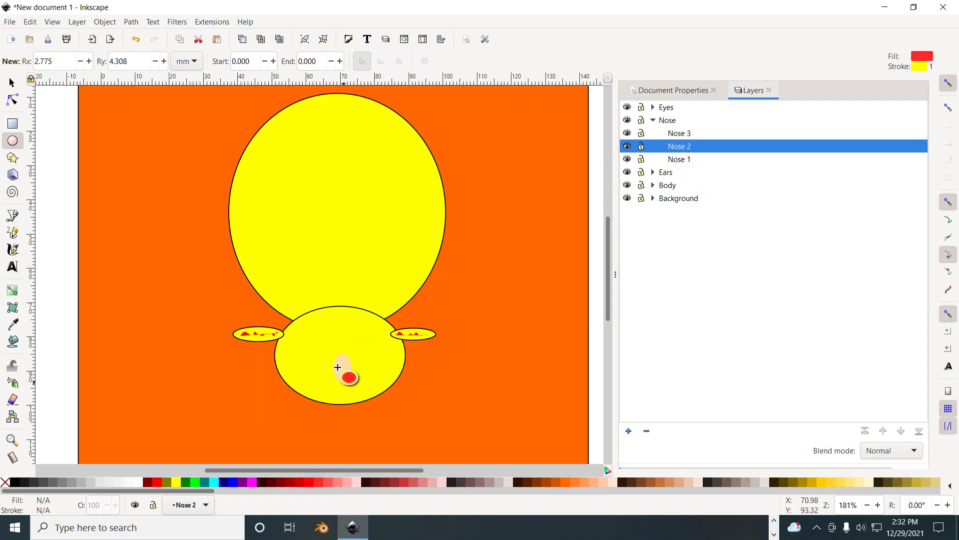
{"action": "left_click_drag", "start_coordinate": [332, 364], "coordinate": [361, 396]}
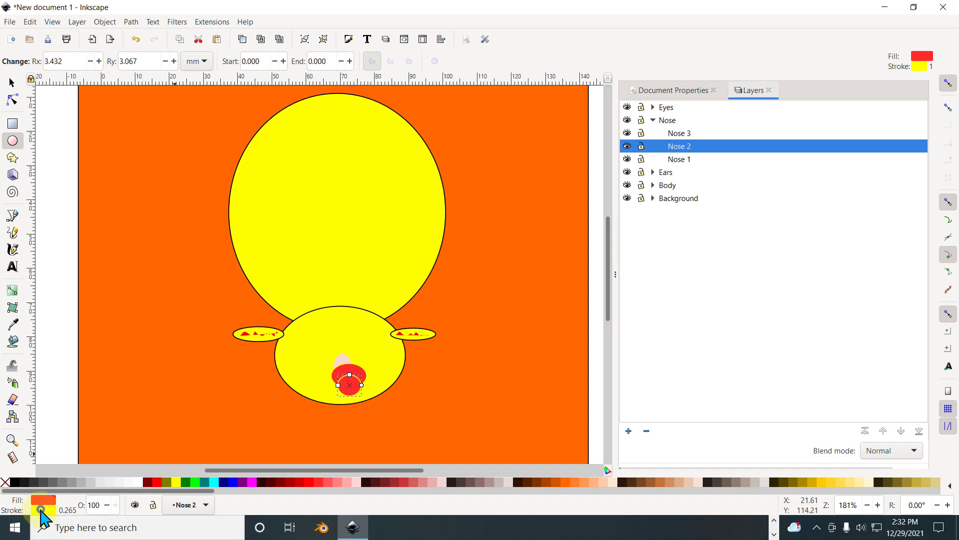
{"action": "left_click", "coordinate": [41, 510]}
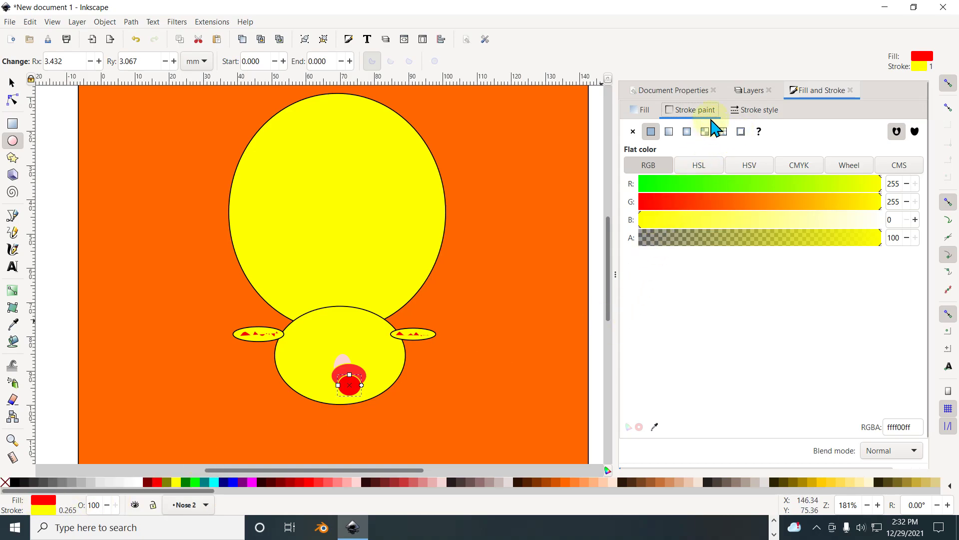
{"action": "left_click", "coordinate": [641, 113]}
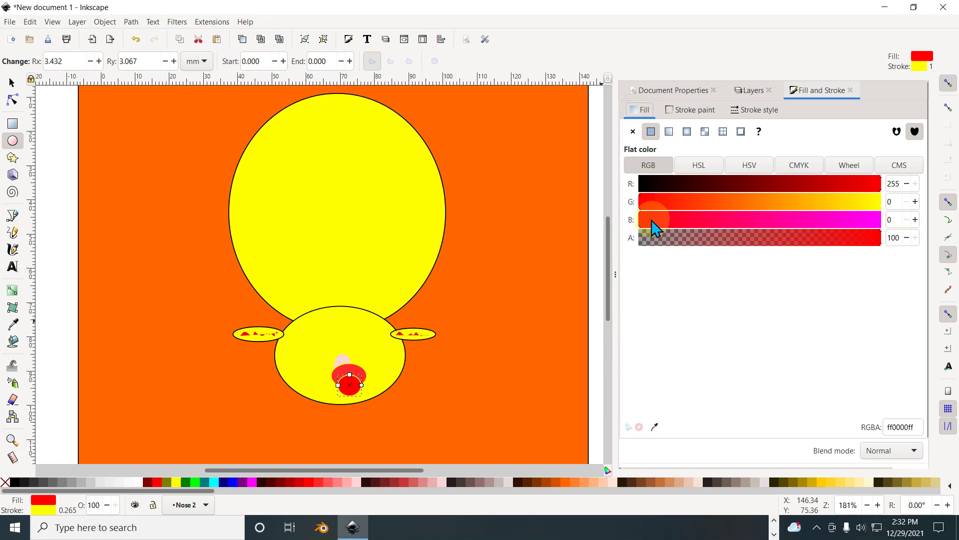
{"action": "left_click", "coordinate": [679, 110]}
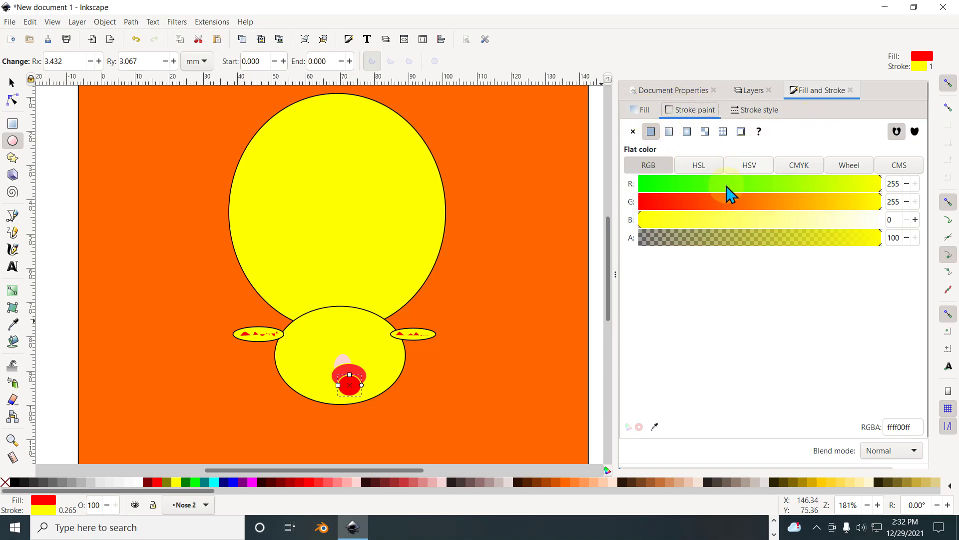
{"action": "left_click", "coordinate": [654, 427]}
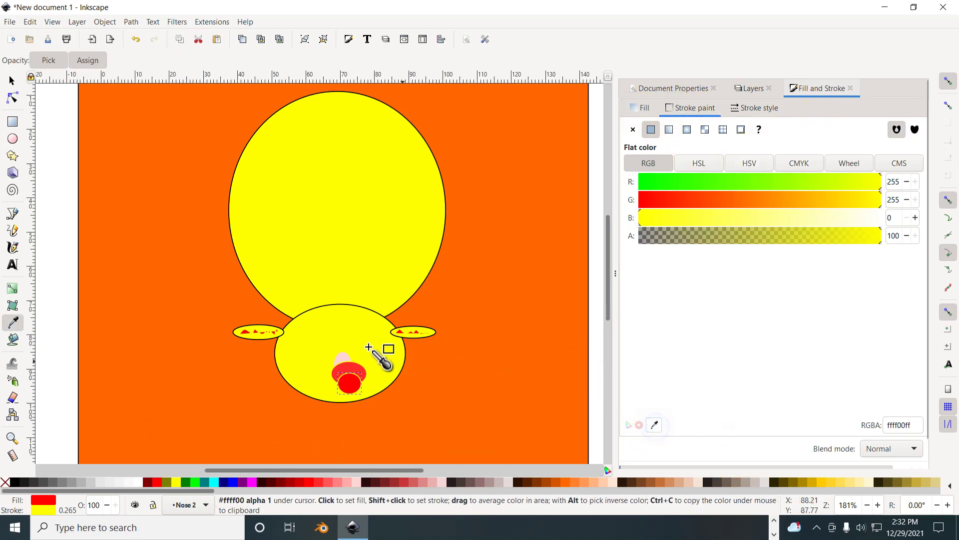
{"action": "left_click", "coordinate": [357, 375]}
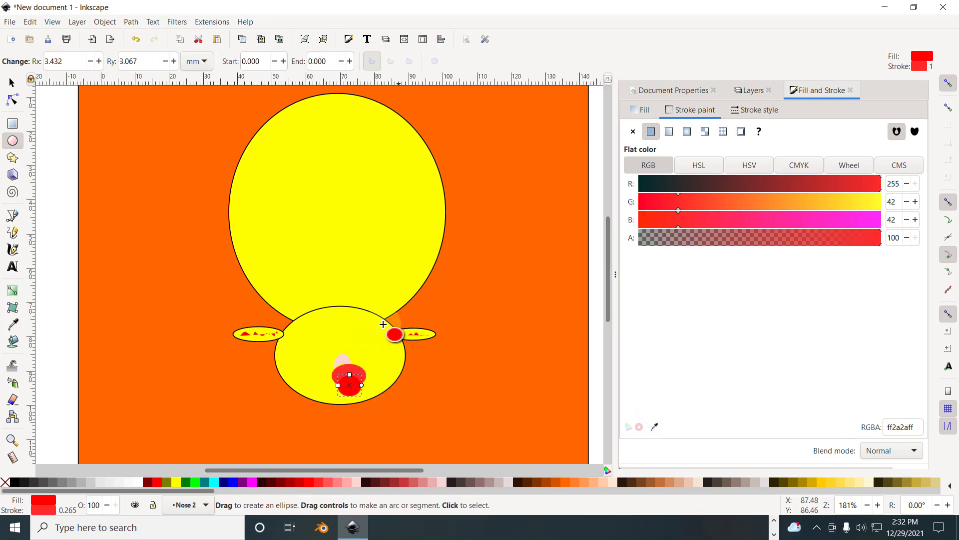
Select both red nose ellipses and move them up and left into place
{"action": "left_click", "coordinate": [15, 81]}
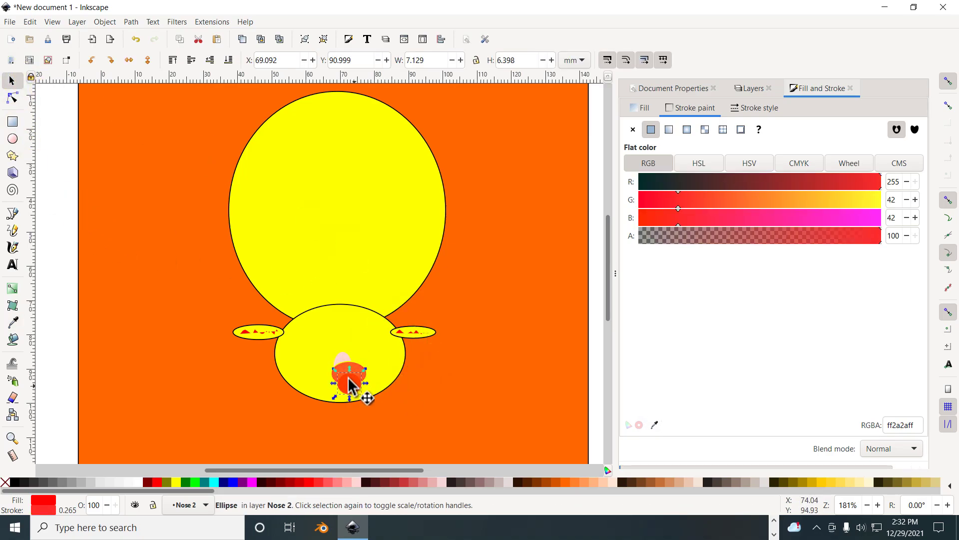
{"action": "scroll", "coordinate": [349, 378], "scroll_direction": "up", "scroll_amount": 3}
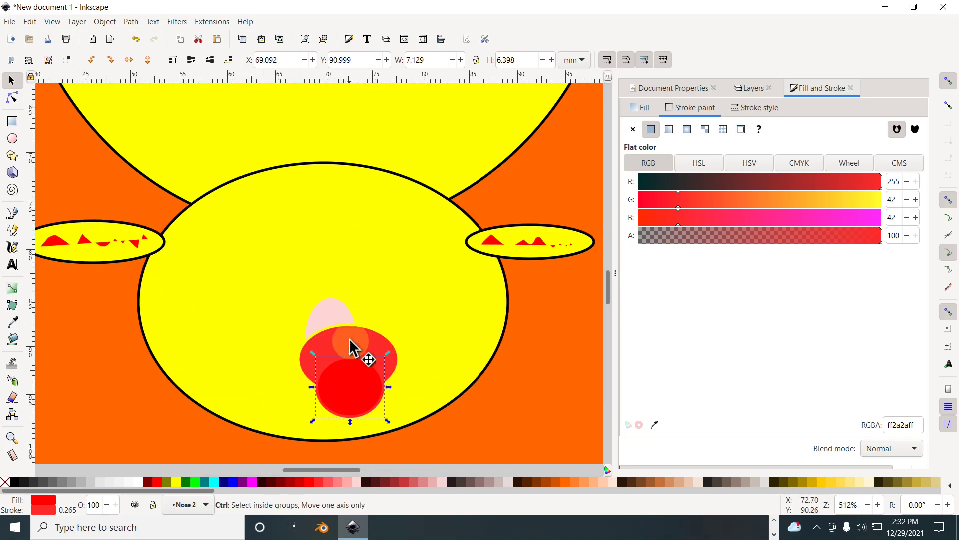
{"action": "left_click", "coordinate": [388, 347]}
{"action": "left_click_drag", "start_coordinate": [382, 353], "coordinate": [368, 378]}
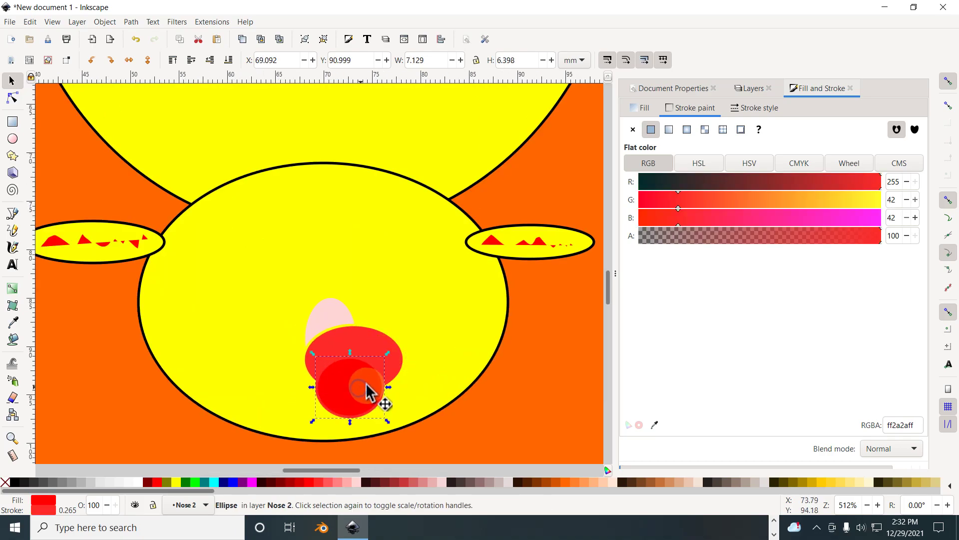
{"action": "left_click", "coordinate": [393, 375], "text": "shift"}
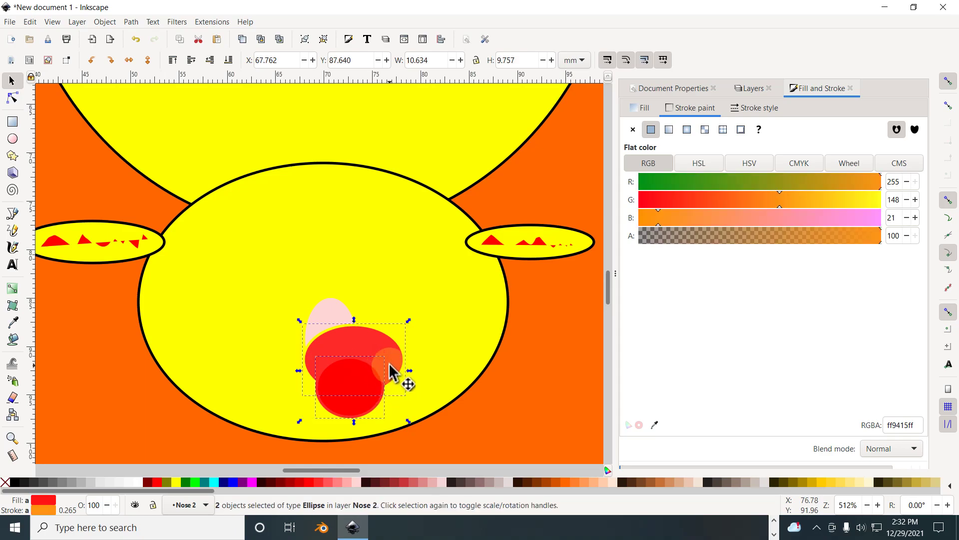
{"action": "left_click_drag", "start_coordinate": [389, 365], "coordinate": [364, 336]}
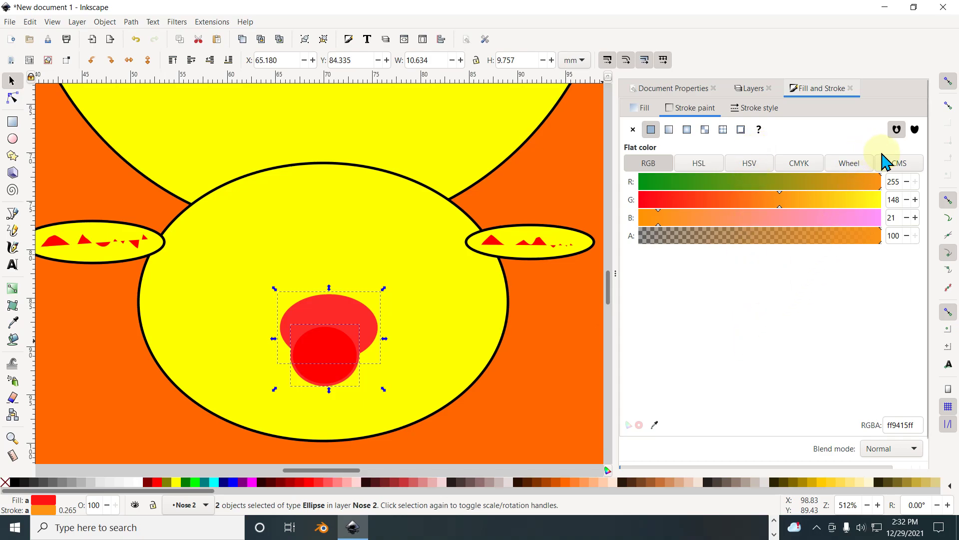
Make Nose 3 the active layer, hide Nose 2, and lock Nose 1
{"action": "left_click", "coordinate": [735, 93]}
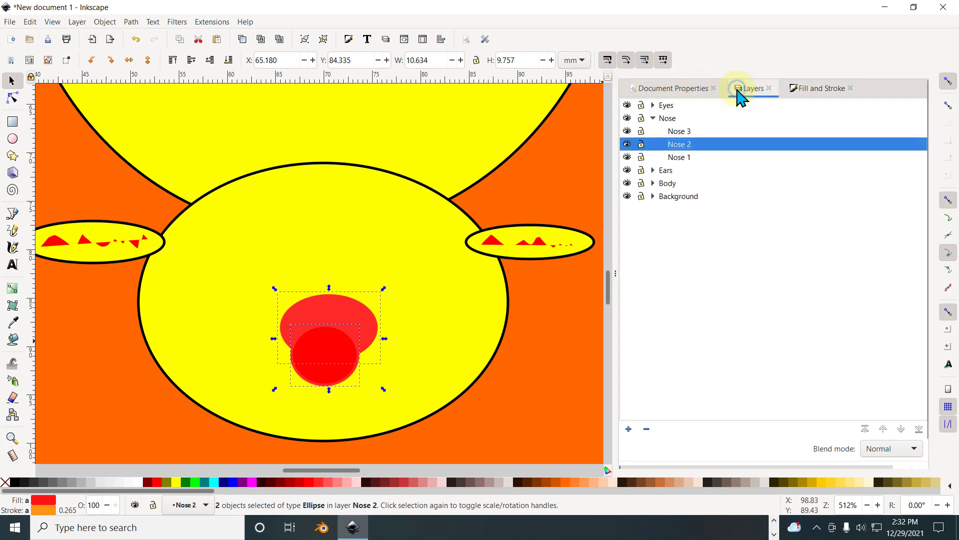
{"action": "left_click", "coordinate": [689, 132]}
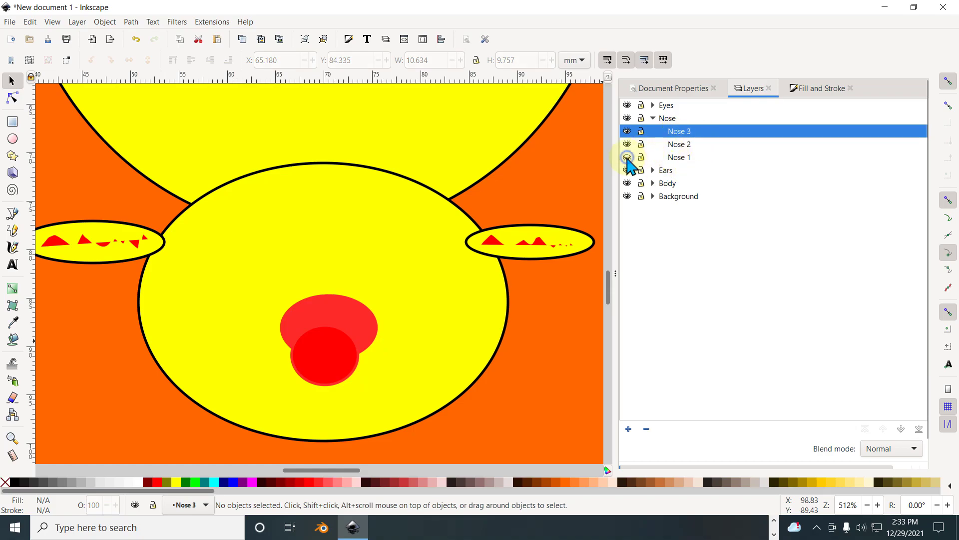
{"action": "left_click", "coordinate": [627, 144]}
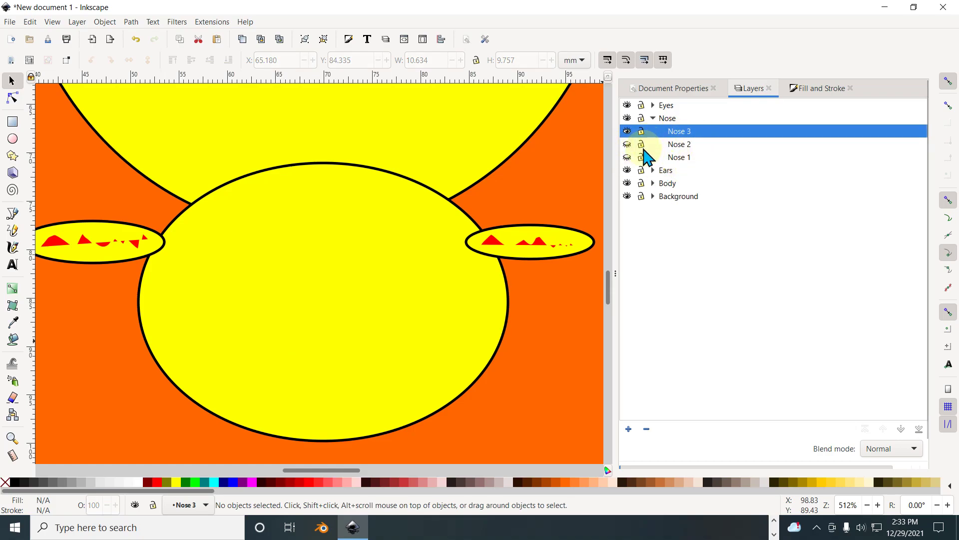
{"action": "left_click", "coordinate": [641, 158]}
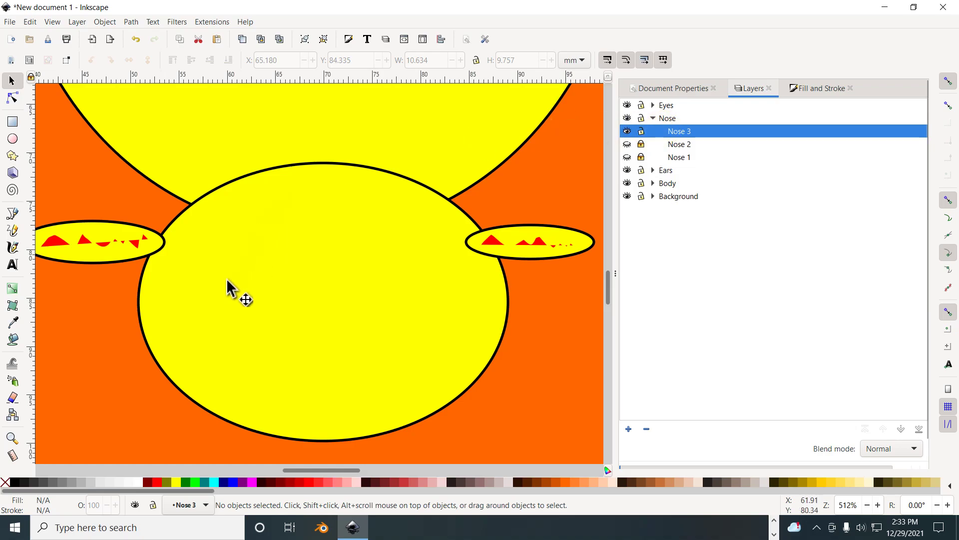
Draw a tall blue rectangle in the lower face with a blue outline eyedropped from it
{"action": "left_click", "coordinate": [13, 122]}
{"action": "left_click_drag", "start_coordinate": [308, 279], "coordinate": [349, 378]}
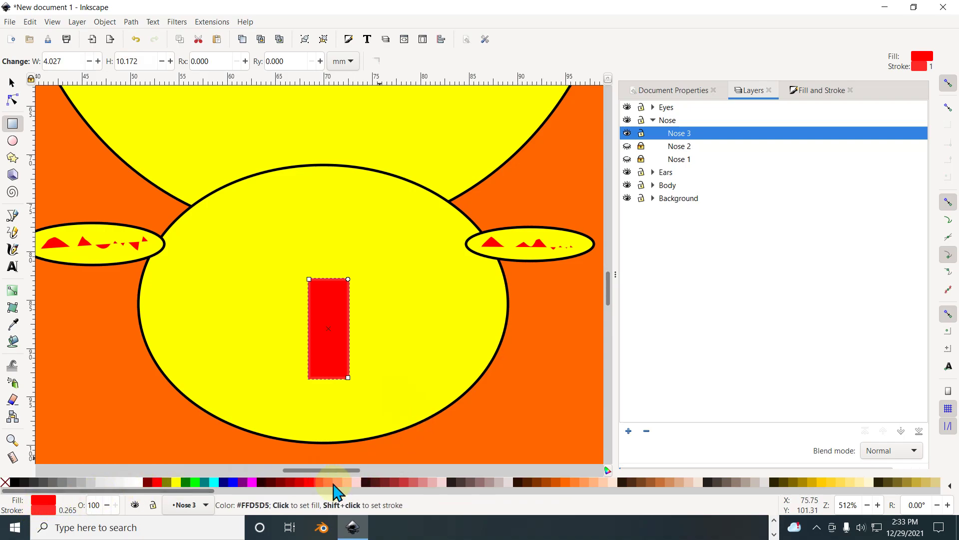
{"action": "left_click", "coordinate": [227, 482]}
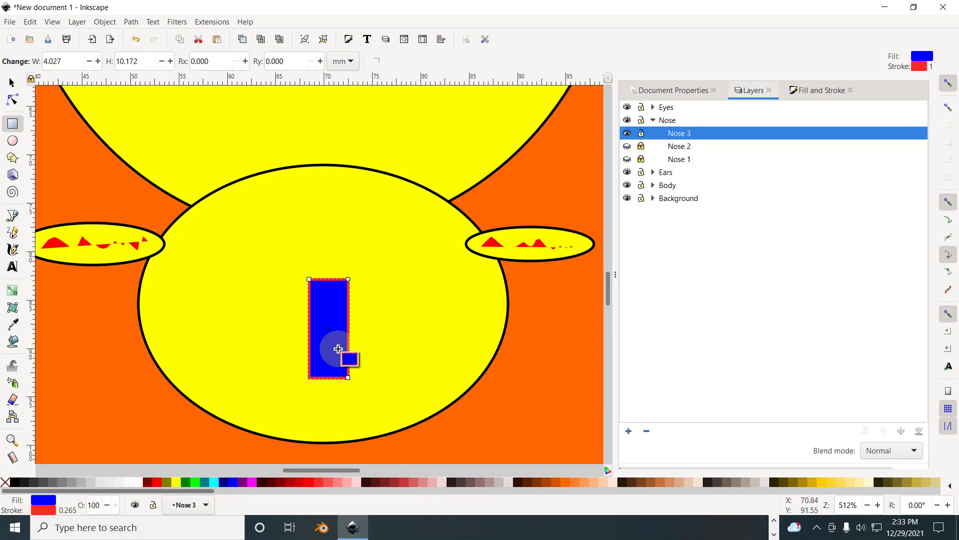
{"action": "left_click", "coordinate": [43, 510]}
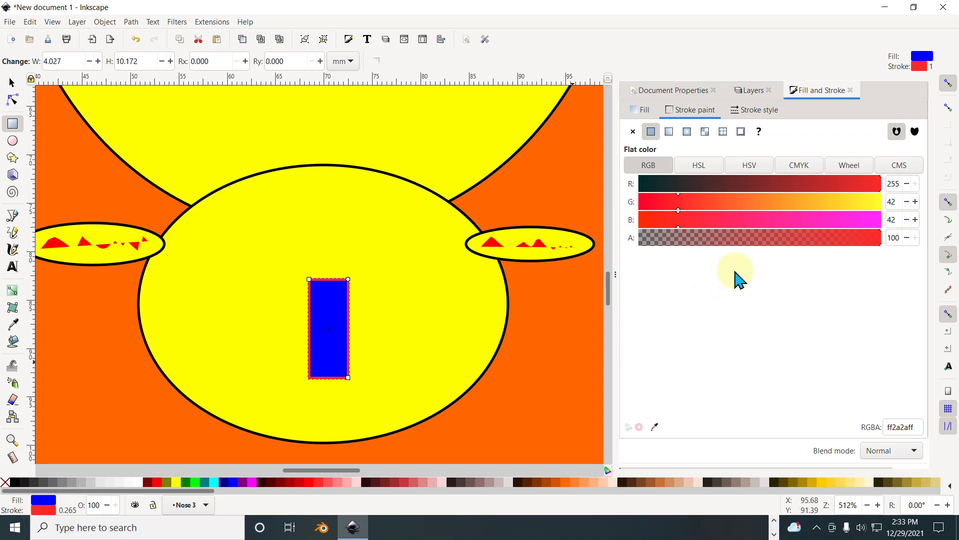
{"action": "left_click", "coordinate": [655, 427]}
{"action": "left_click", "coordinate": [332, 312]}
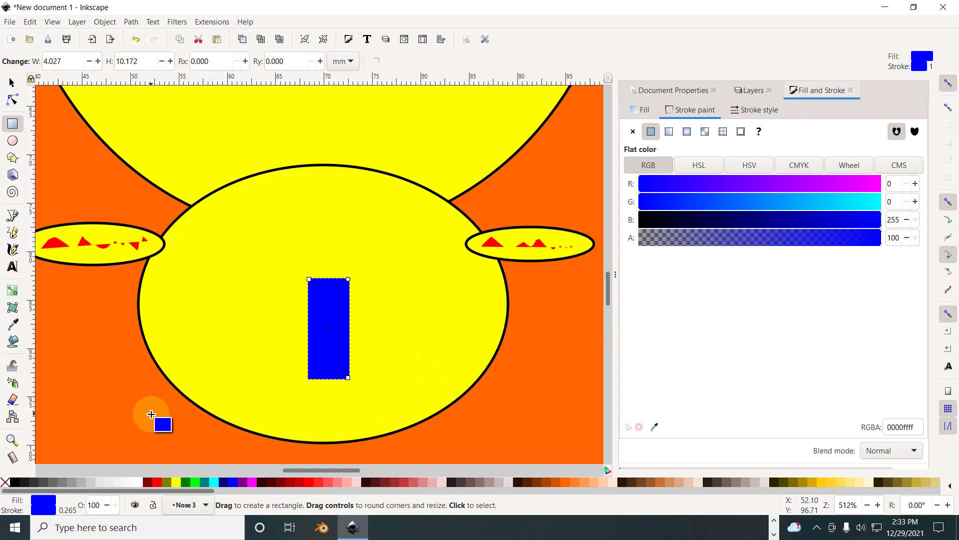
Add a small blue square at the lower left and another blue rectangle on the right
{"action": "mouse_move", "coordinate": [286, 358]}
{"action": "left_mouse_down"}
{"action": "mouse_move", "coordinate": [325, 393]}
{"action": "mouse_move", "coordinate": [317, 388]}
{"action": "left_mouse_up"}
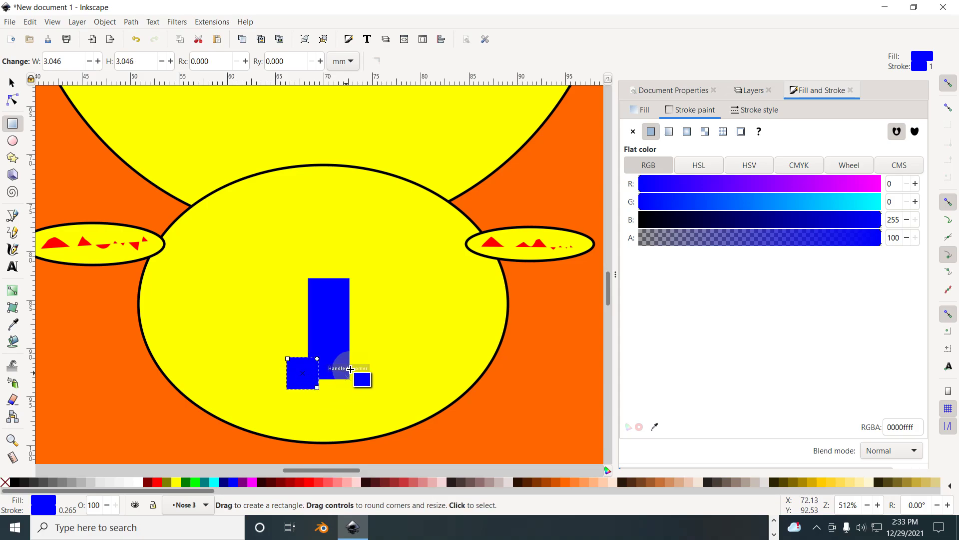
{"action": "mouse_move", "coordinate": [377, 354]}
{"action": "left_mouse_down"}
{"action": "mouse_move", "coordinate": [343, 378]}
{"action": "mouse_move", "coordinate": [338, 298]}
{"action": "left_mouse_up"}
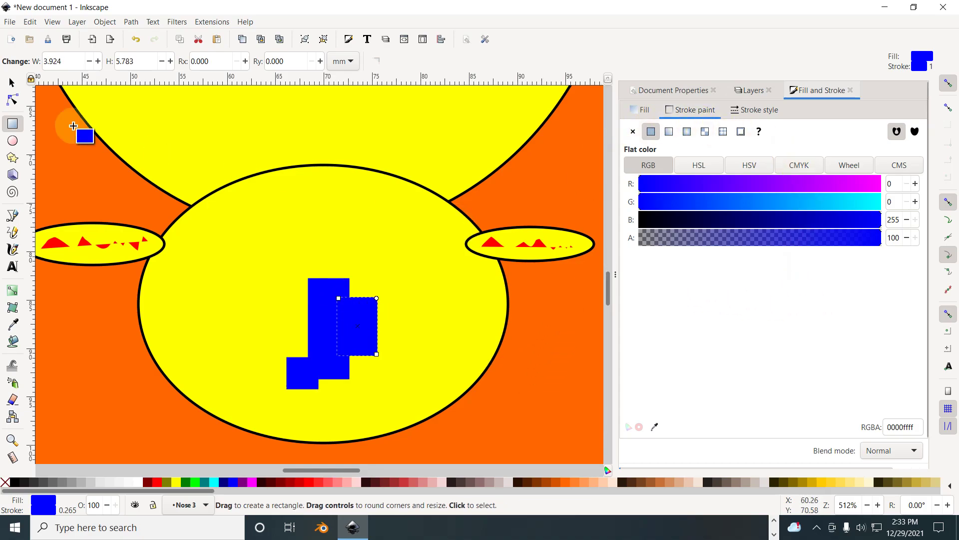
{"action": "left_click", "coordinate": [12, 81]}
{"action": "left_click", "coordinate": [92, 180]}
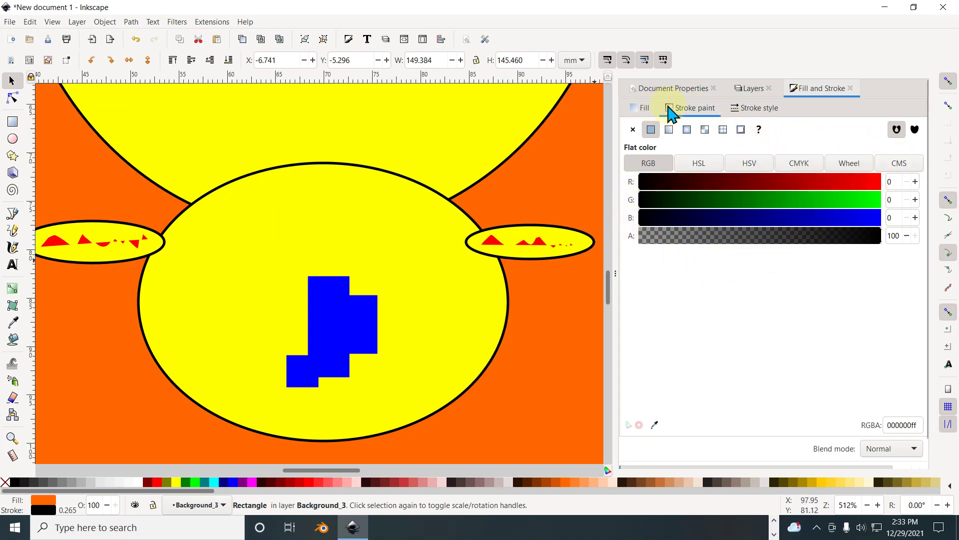
Expand the Eyes group, collapse Nose, and make Eyes 1 the active layer
{"action": "left_click", "coordinate": [753, 89]}
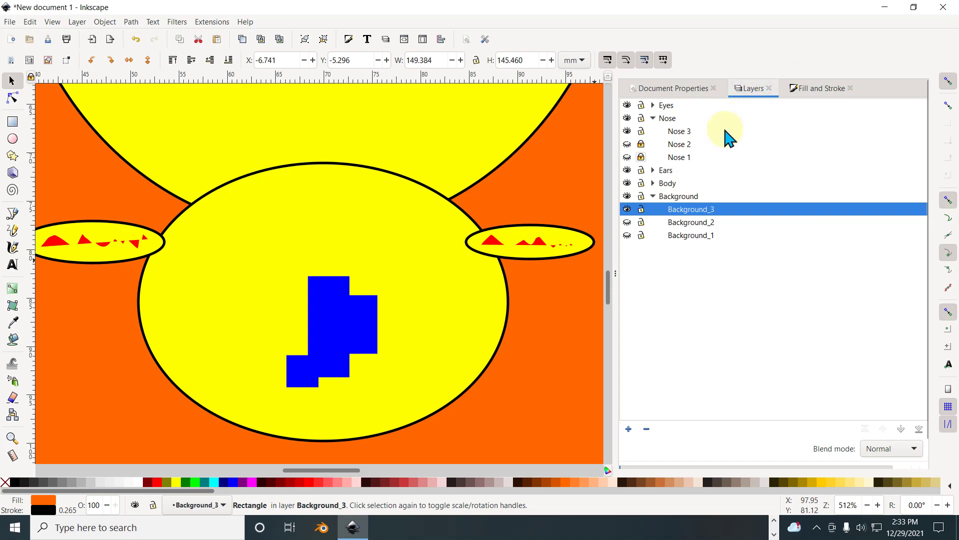
{"action": "left_click", "coordinate": [654, 119]}
{"action": "left_click", "coordinate": [653, 105]}
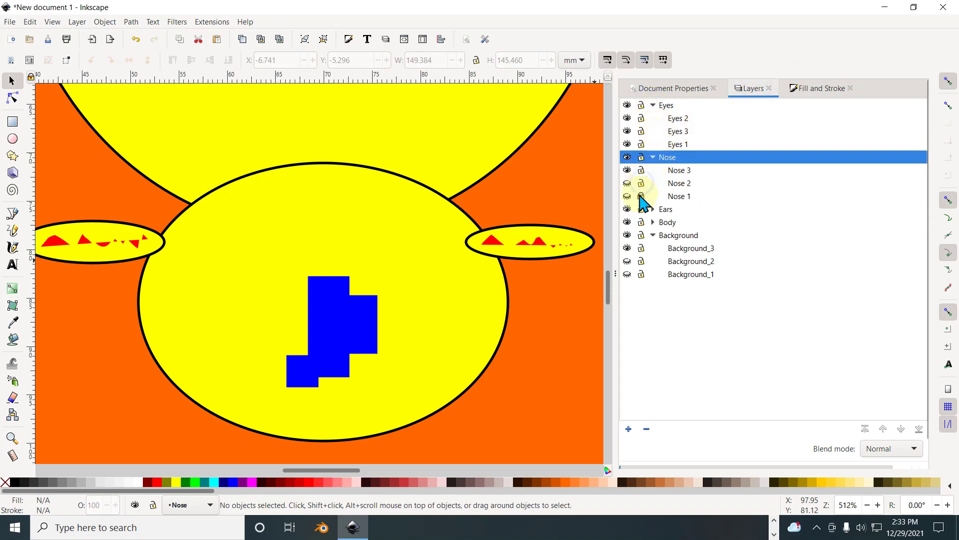
{"action": "left_click", "coordinate": [653, 157]}
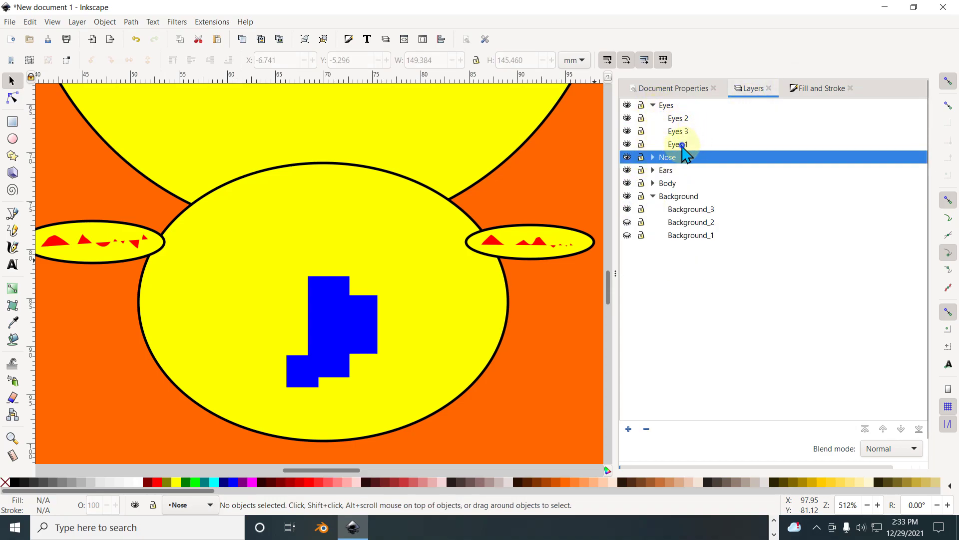
{"action": "left_click", "coordinate": [680, 145]}
Draw two very dark maroon eye ellipses, left and right, on Eyes 1
{"action": "left_click", "coordinate": [13, 139]}
{"action": "left_click_drag", "start_coordinate": [257, 307], "coordinate": [235, 289]}
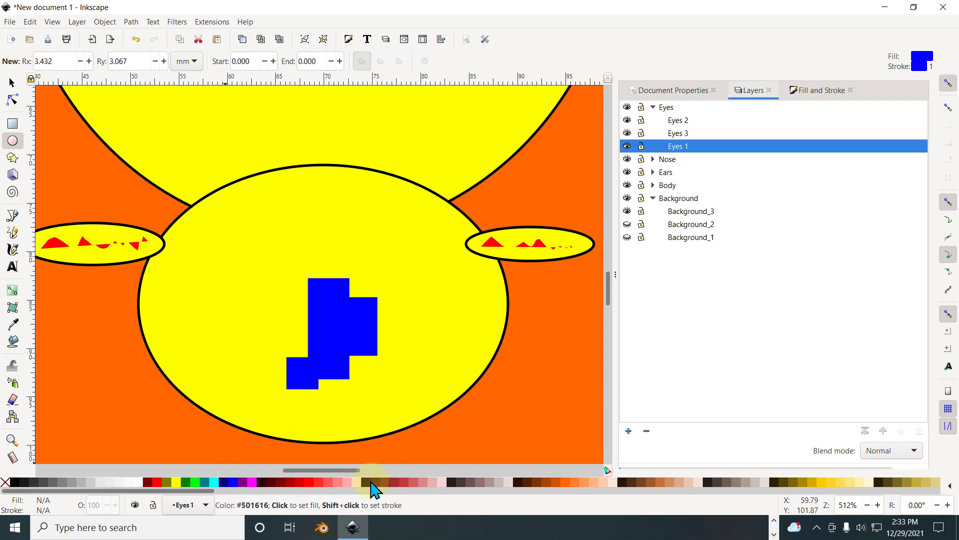
{"action": "left_click", "coordinate": [367, 481]}
{"action": "left_click_drag", "start_coordinate": [202, 240], "coordinate": [274, 284]}
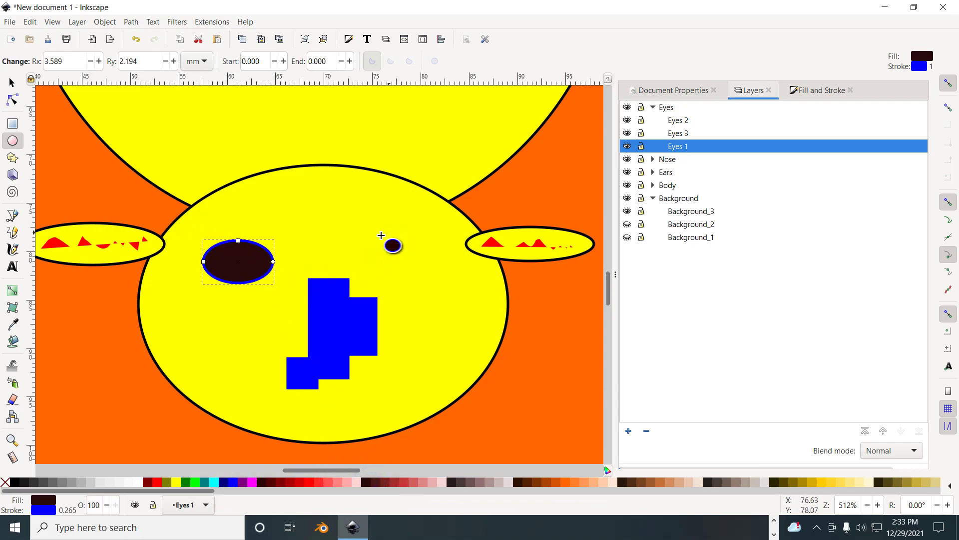
{"action": "left_click_drag", "start_coordinate": [376, 235], "coordinate": [445, 278]}
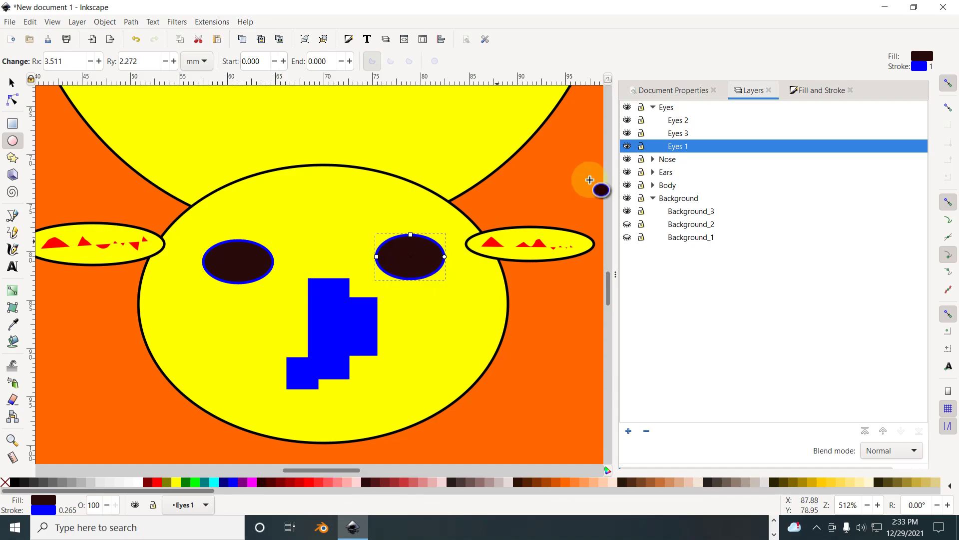
On Eyes 3, draw two taller dark ellipses over the left and right eyes
{"action": "left_click", "coordinate": [687, 133]}
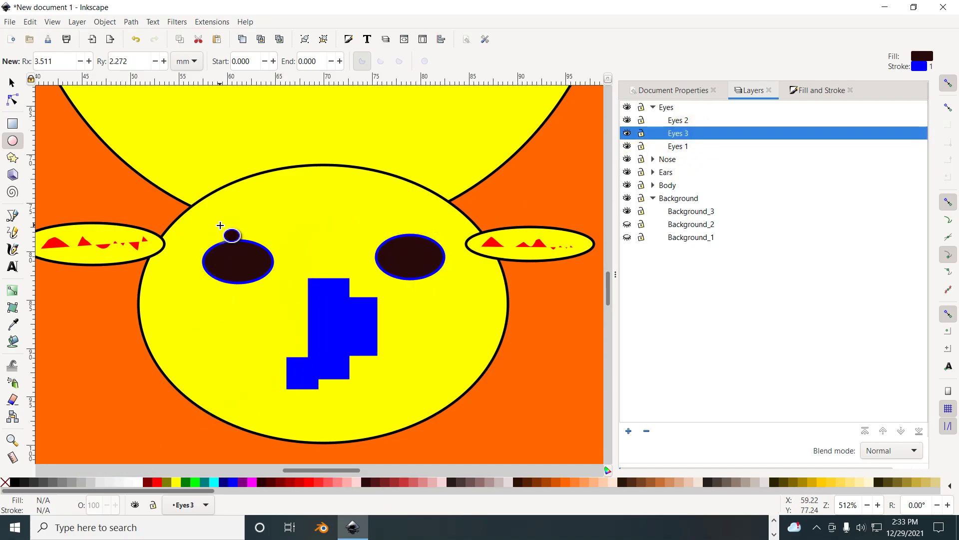
{"action": "left_click_drag", "start_coordinate": [223, 217], "coordinate": [289, 296]}
{"action": "left_click_drag", "start_coordinate": [395, 196], "coordinate": [444, 294]}
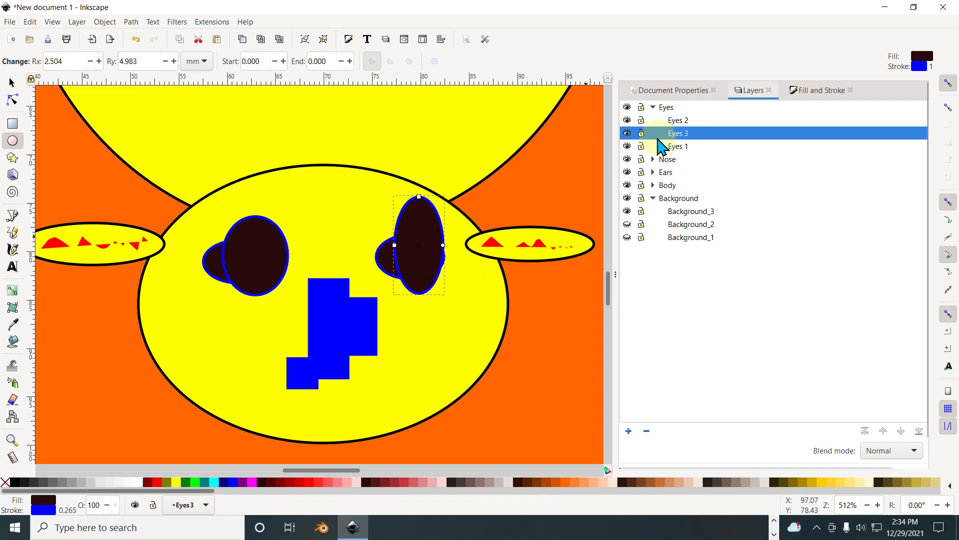
Lock Eyes 1, select the background, eye and head in turn, zoom out, and deselect
{"action": "left_click", "coordinate": [642, 146]}
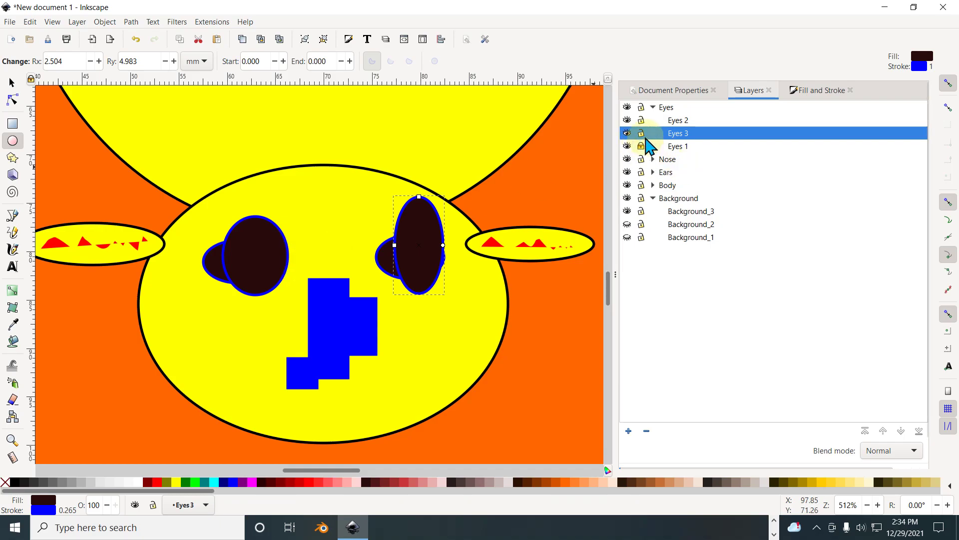
{"action": "left_click", "coordinate": [16, 81]}
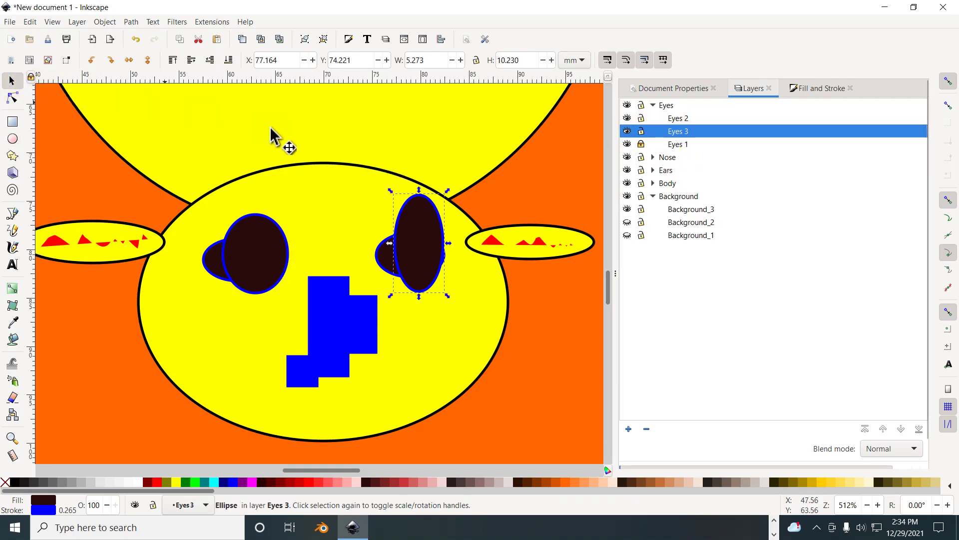
{"action": "left_click", "coordinate": [520, 176]}
{"action": "left_click", "coordinate": [430, 254]}
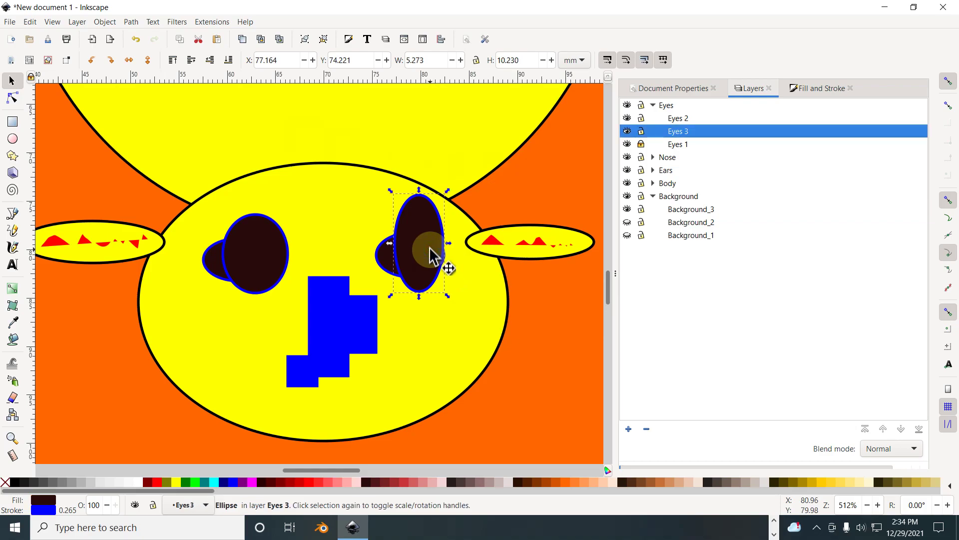
{"action": "left_click", "coordinate": [359, 216]}
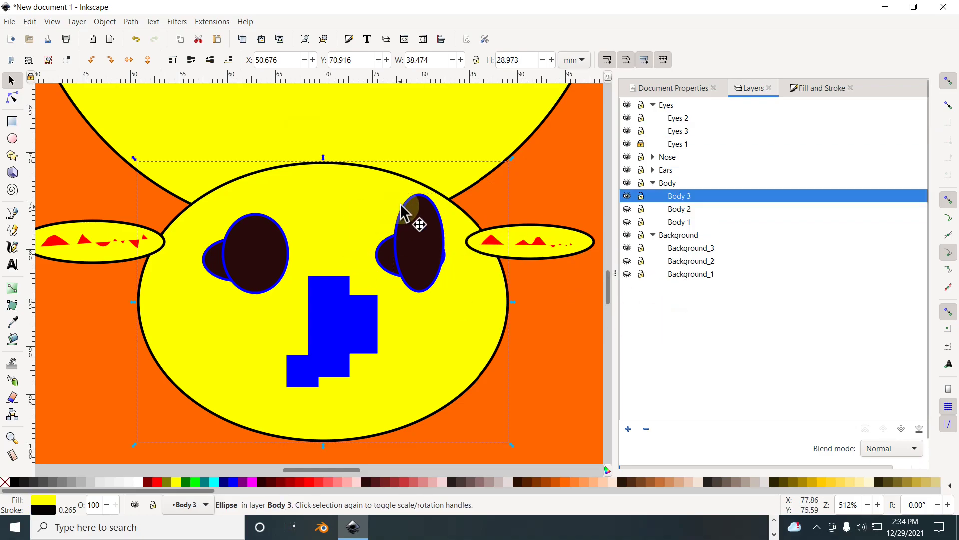
{"action": "left_click", "coordinate": [535, 201]}
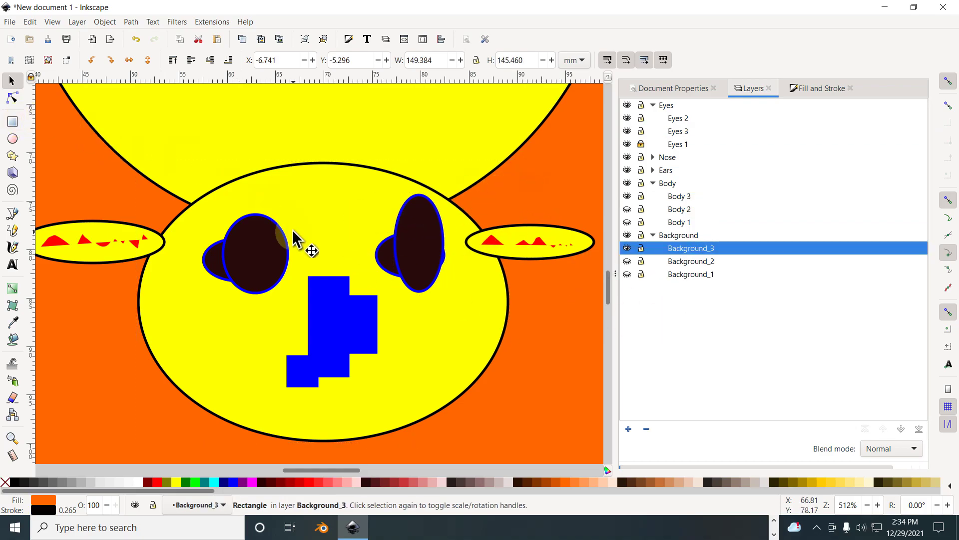
{"action": "scroll", "coordinate": [295, 239], "scroll_direction": "down", "scroll_amount": 3, "text": "ctrl"}
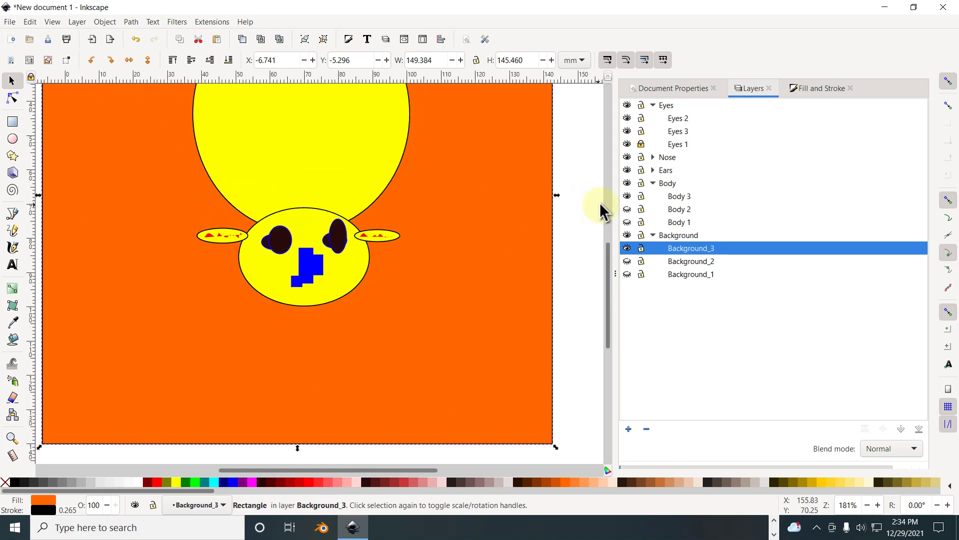
{"action": "left_click", "coordinate": [585, 206]}
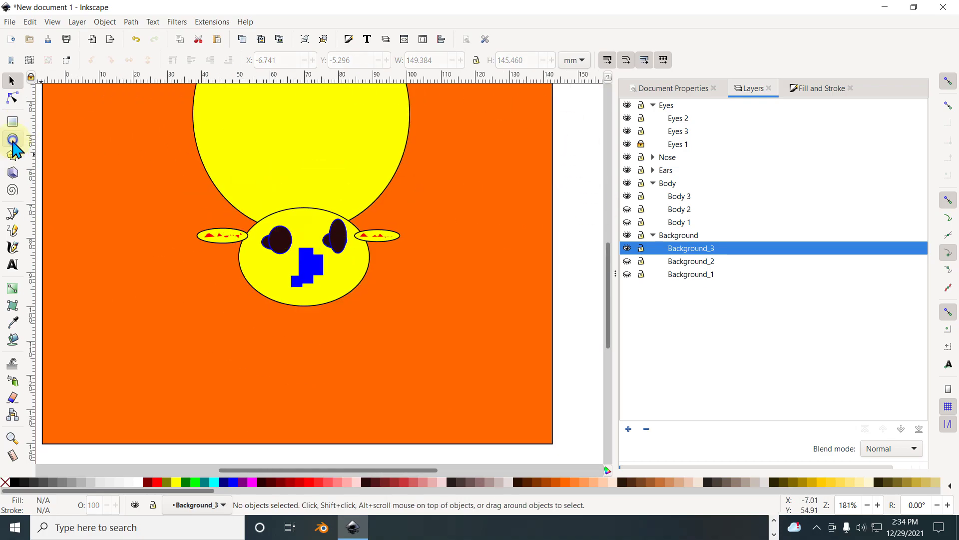
With the Ellipse tool set a white fill, then undo a stray tiny white ellipse
{"action": "left_click", "coordinate": [13, 141]}
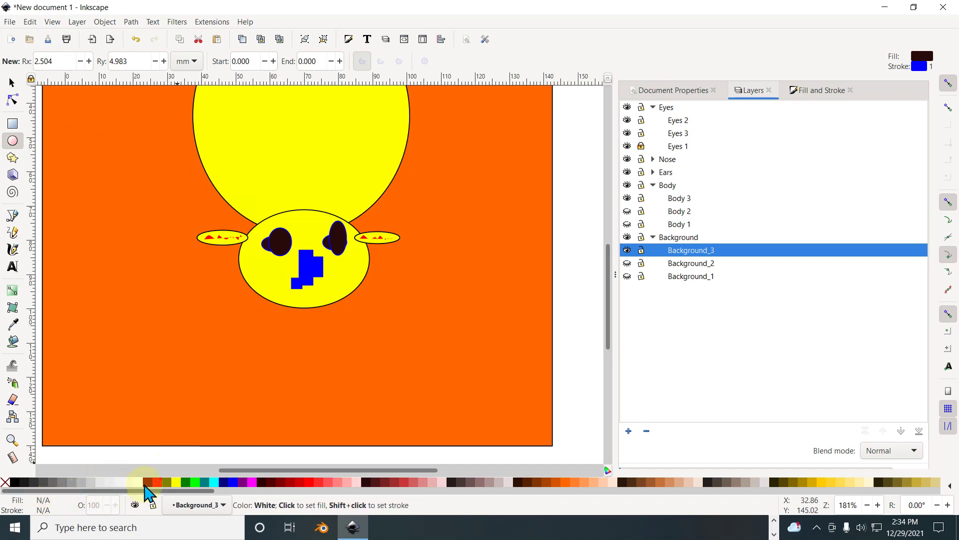
{"action": "left_click", "coordinate": [279, 242]}
{"action": "mouse_move", "coordinate": [276, 238]}
{"action": "left_mouse_down"}
{"action": "mouse_move", "coordinate": [284, 248]}
{"action": "mouse_move", "coordinate": [279, 237]}
{"action": "left_mouse_up"}
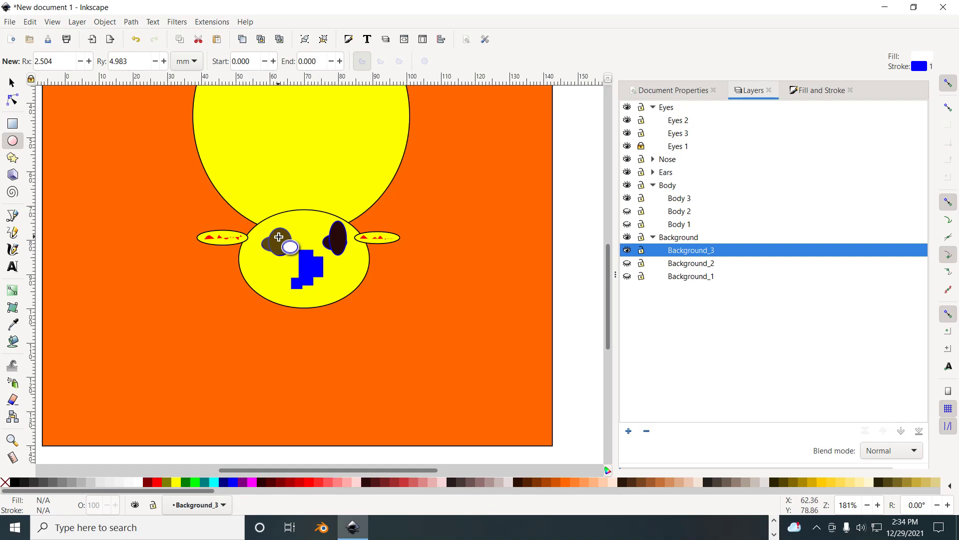
{"action": "key", "text": "ctrl+z"}
Return to Eyes 3, toggle Eyes 1 visibility, and draw a white highlight inside the left eye
{"action": "double_click", "coordinate": [705, 250]}
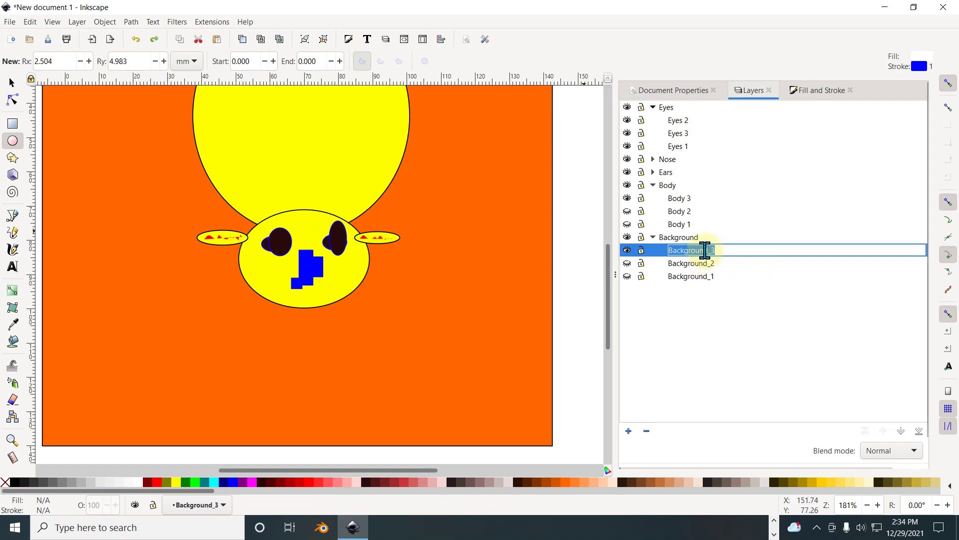
{"action": "left_click", "coordinate": [685, 120]}
{"action": "left_click", "coordinate": [691, 147]}
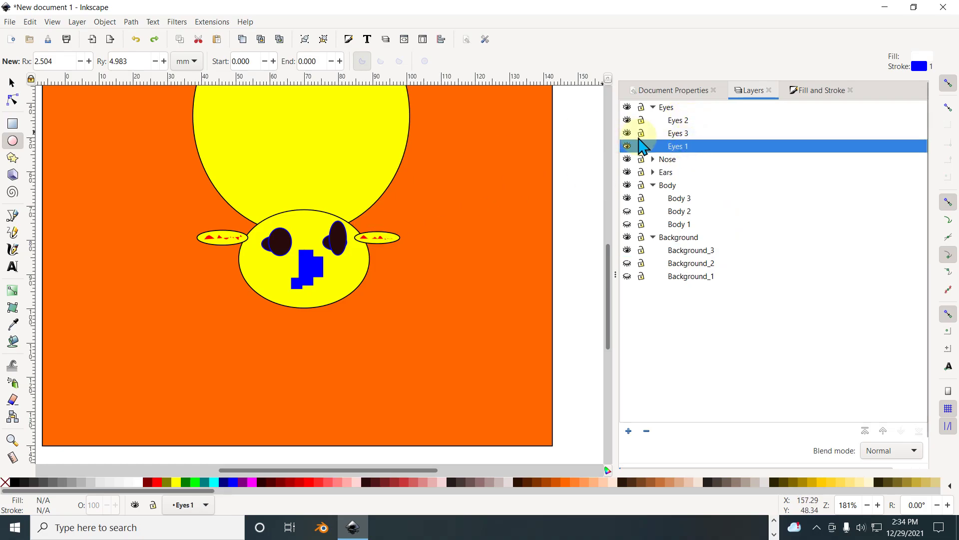
{"action": "left_click", "coordinate": [680, 134]}
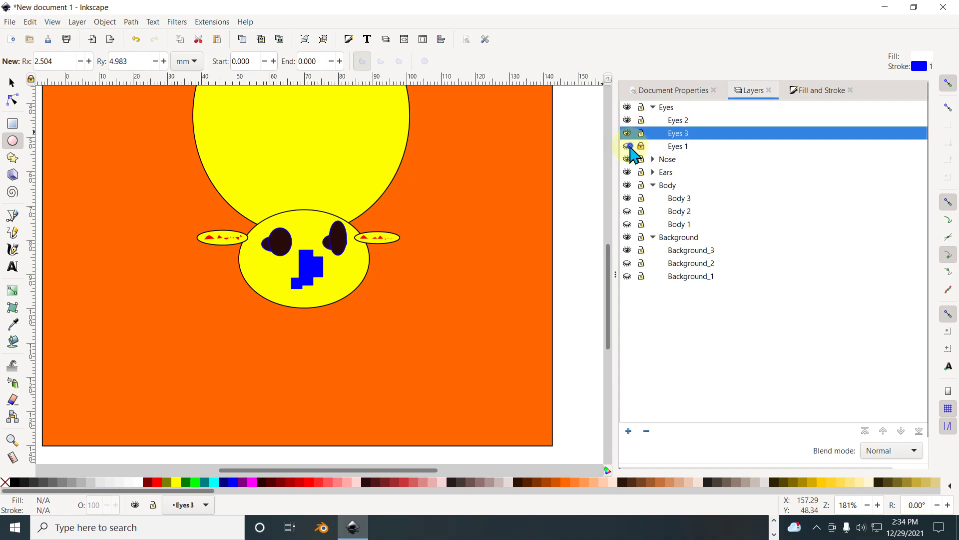
{"action": "left_click", "coordinate": [627, 133]}
{"action": "left_click", "coordinate": [627, 133]}
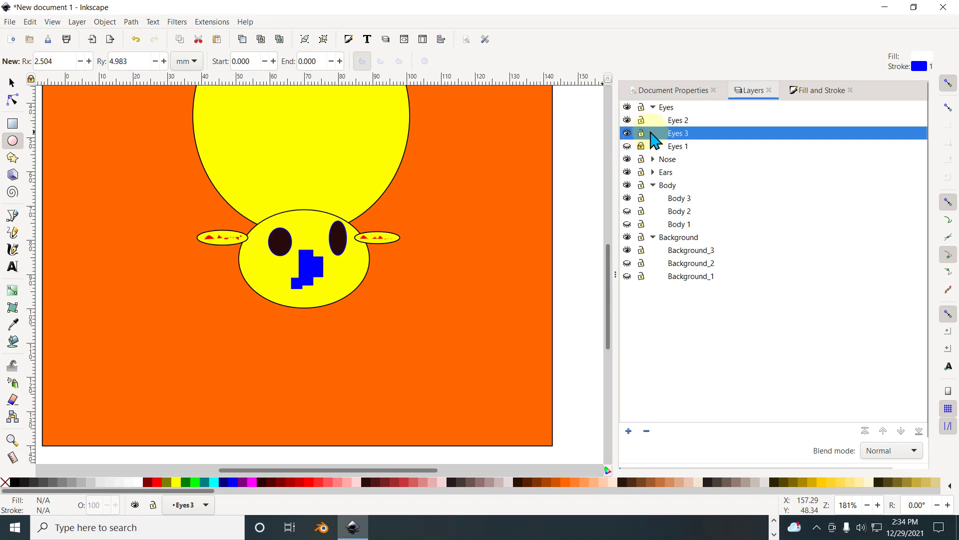
{"action": "left_click_drag", "start_coordinate": [276, 236], "coordinate": [343, 250]}
On Eyes 2, hide Eyes 3 and draw a white rectangular eye, then recentre and deselect
{"action": "left_click", "coordinate": [681, 122]}
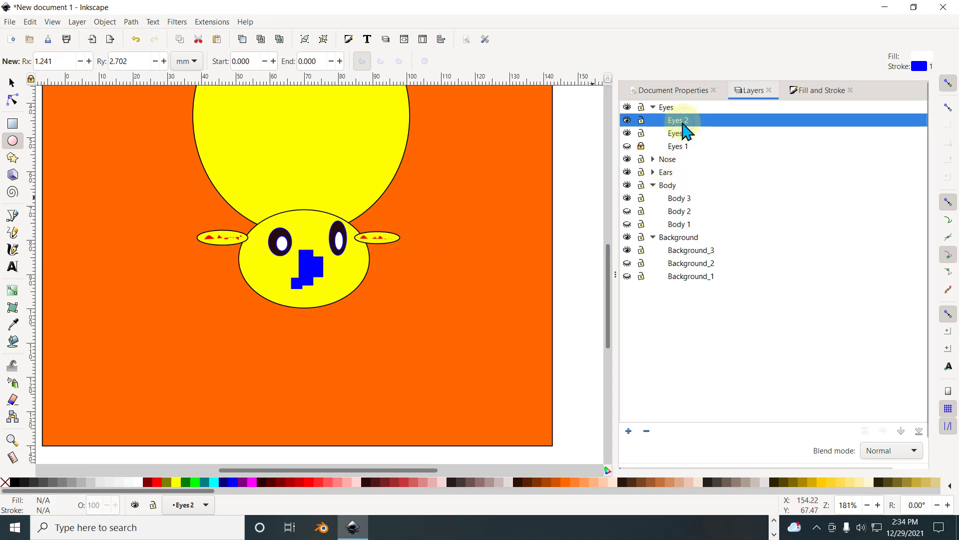
{"action": "left_click", "coordinate": [638, 134]}
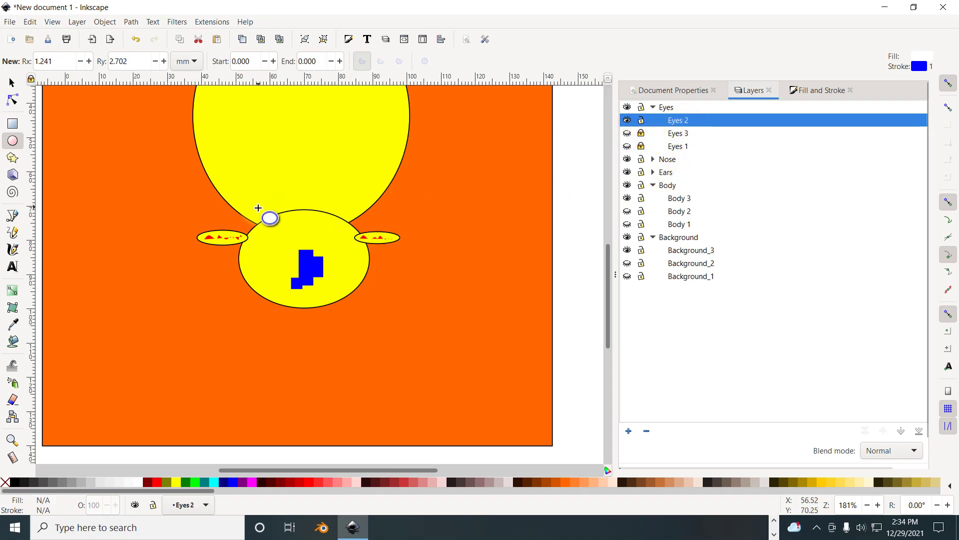
{"action": "left_click", "coordinate": [12, 122]}
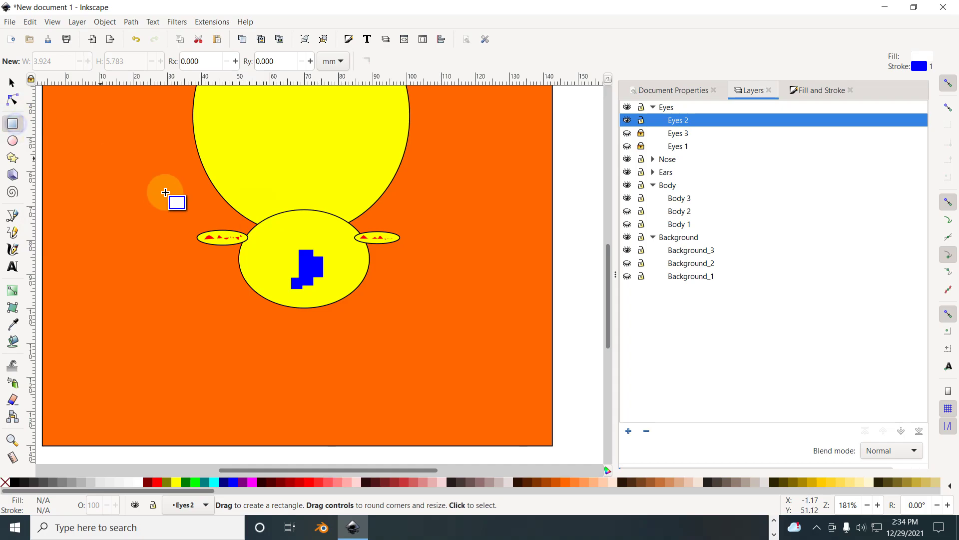
{"action": "mouse_move", "coordinate": [264, 236]}
{"action": "left_mouse_down"}
{"action": "mouse_move", "coordinate": [293, 256]}
{"action": "mouse_move", "coordinate": [285, 249]}
{"action": "mouse_move", "coordinate": [350, 247]}
{"action": "left_mouse_up"}
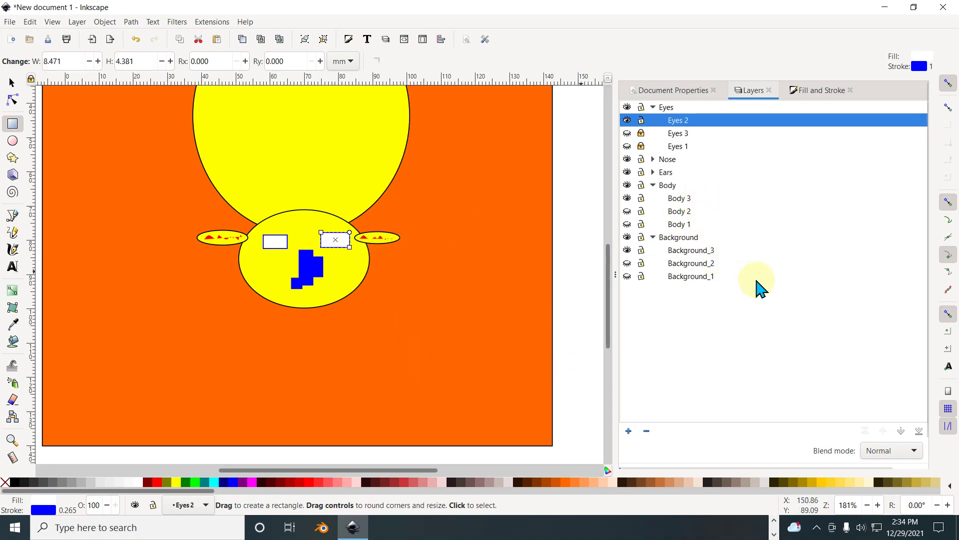
{"action": "scroll", "coordinate": [467, 307], "scroll_direction": "up", "scroll_amount": 5}
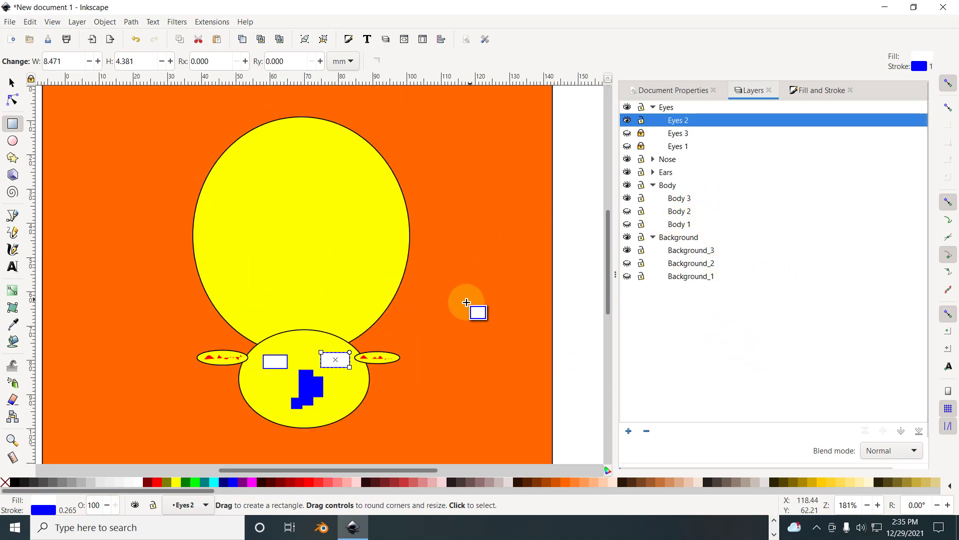
{"action": "scroll", "coordinate": [464, 304], "scroll_direction": "down", "scroll_amount": 1, "text": "ctrl"}
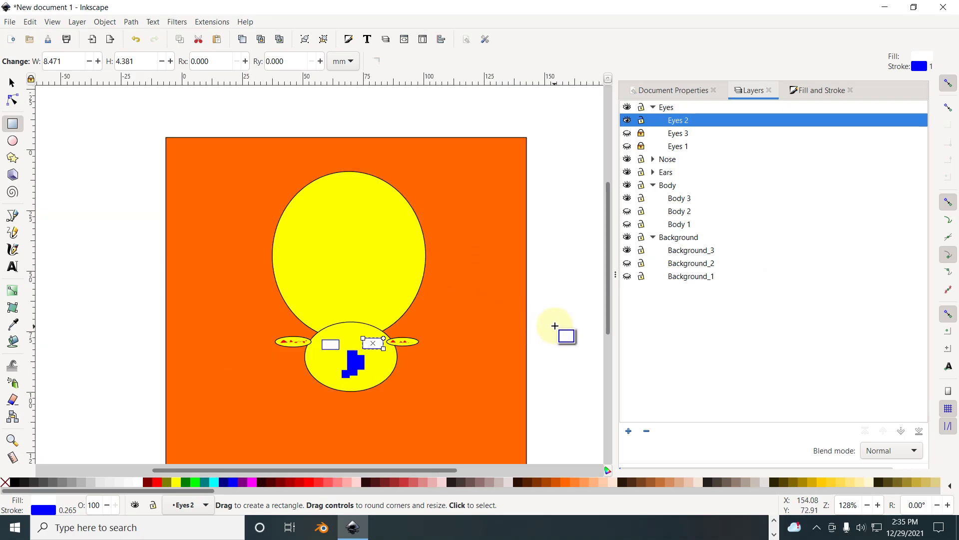
{"action": "left_click_drag", "start_coordinate": [563, 329], "coordinate": [520, 289]}
{"action": "scroll", "coordinate": [519, 290], "scroll_direction": "up", "scroll_amount": 2}
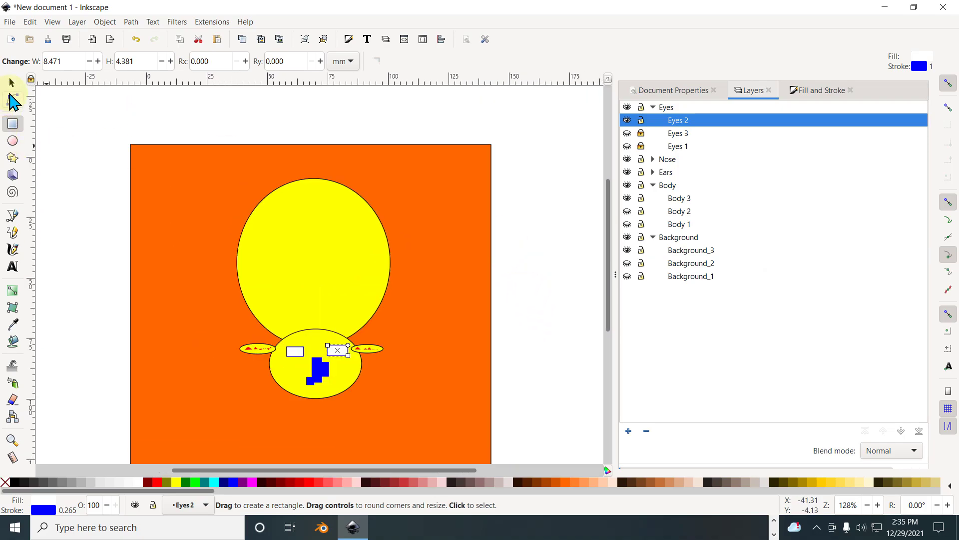
{"action": "left_click", "coordinate": [11, 84]}
{"action": "left_click", "coordinate": [70, 112]}
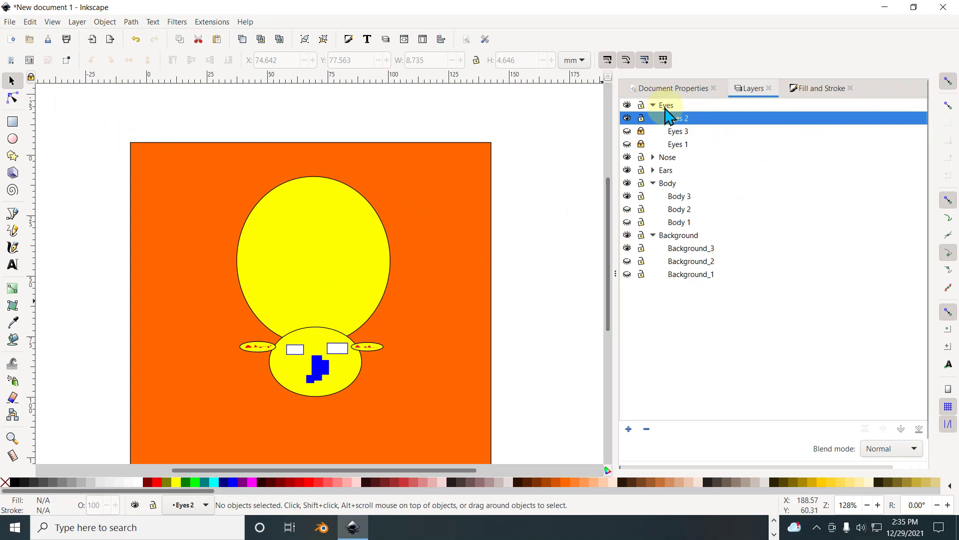
Expand the Nose and Ears groups and re-expand the Body group in the layer list
{"action": "left_click", "coordinate": [668, 157]}
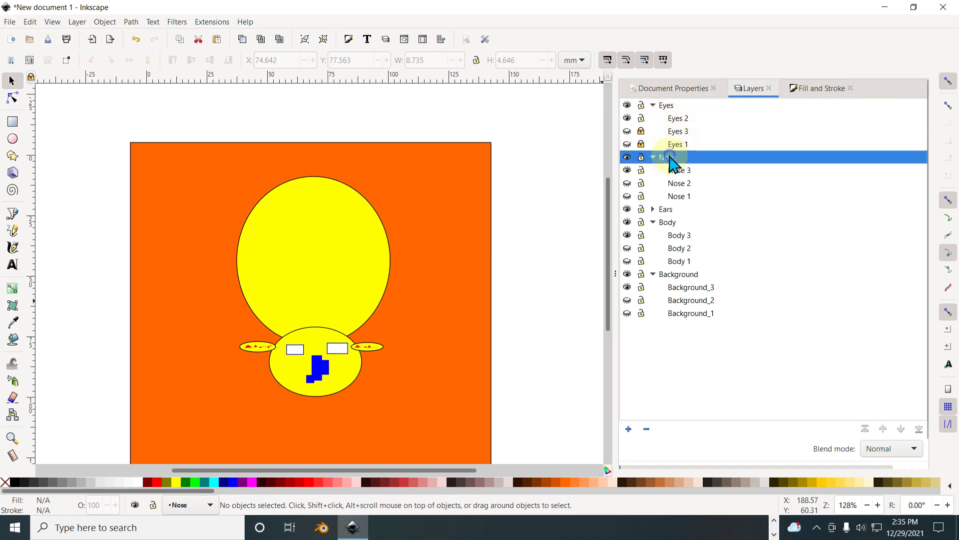
{"action": "left_click", "coordinate": [669, 210]}
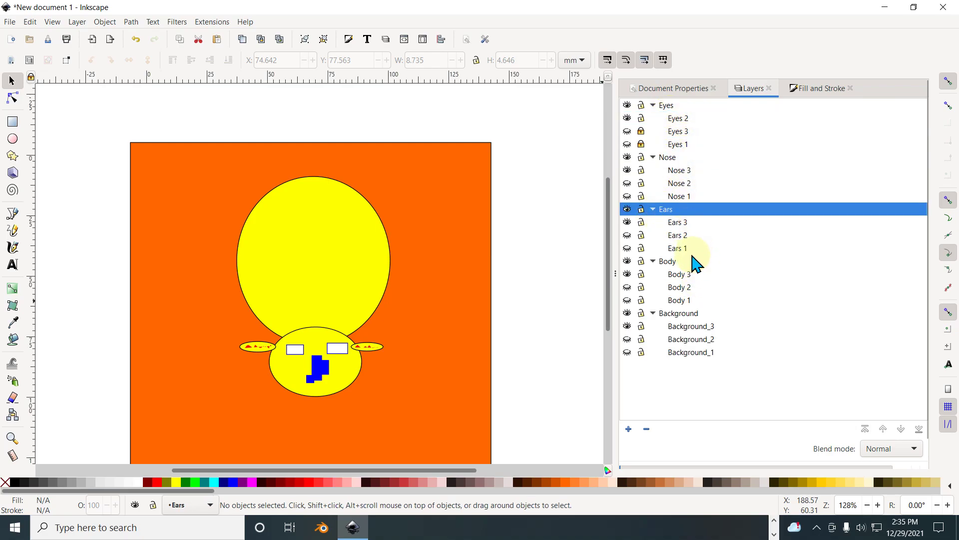
{"action": "left_click", "coordinate": [659, 260]}
{"action": "left_click", "coordinate": [654, 260]}
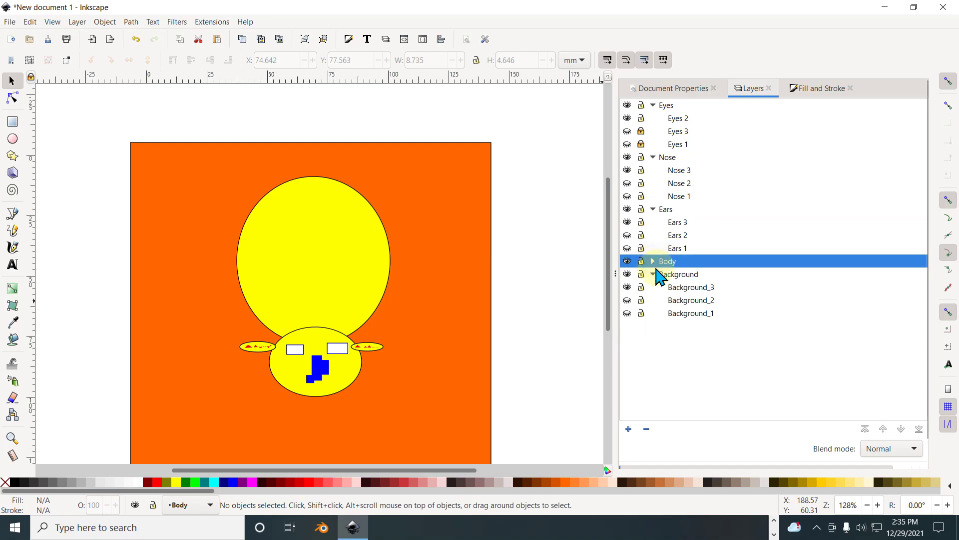
{"action": "left_click", "coordinate": [653, 261]}
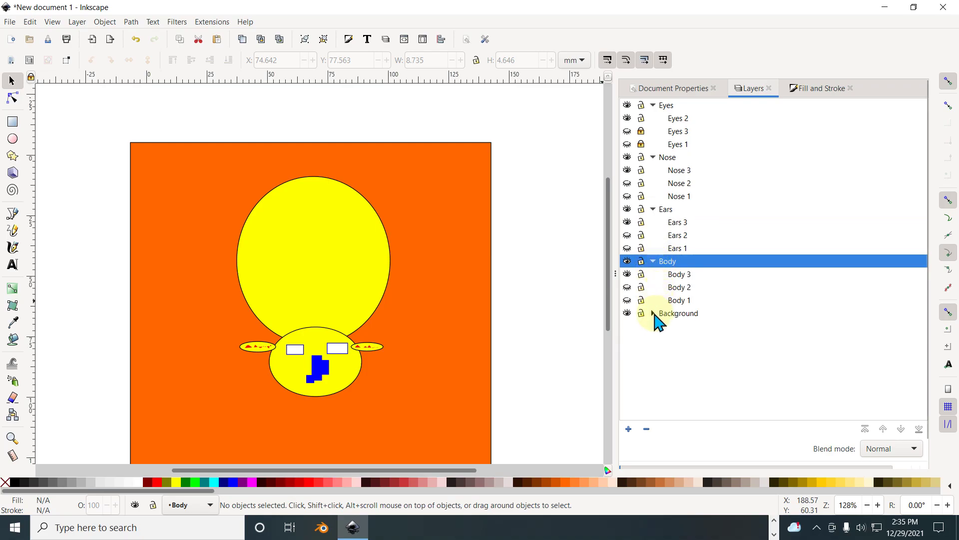